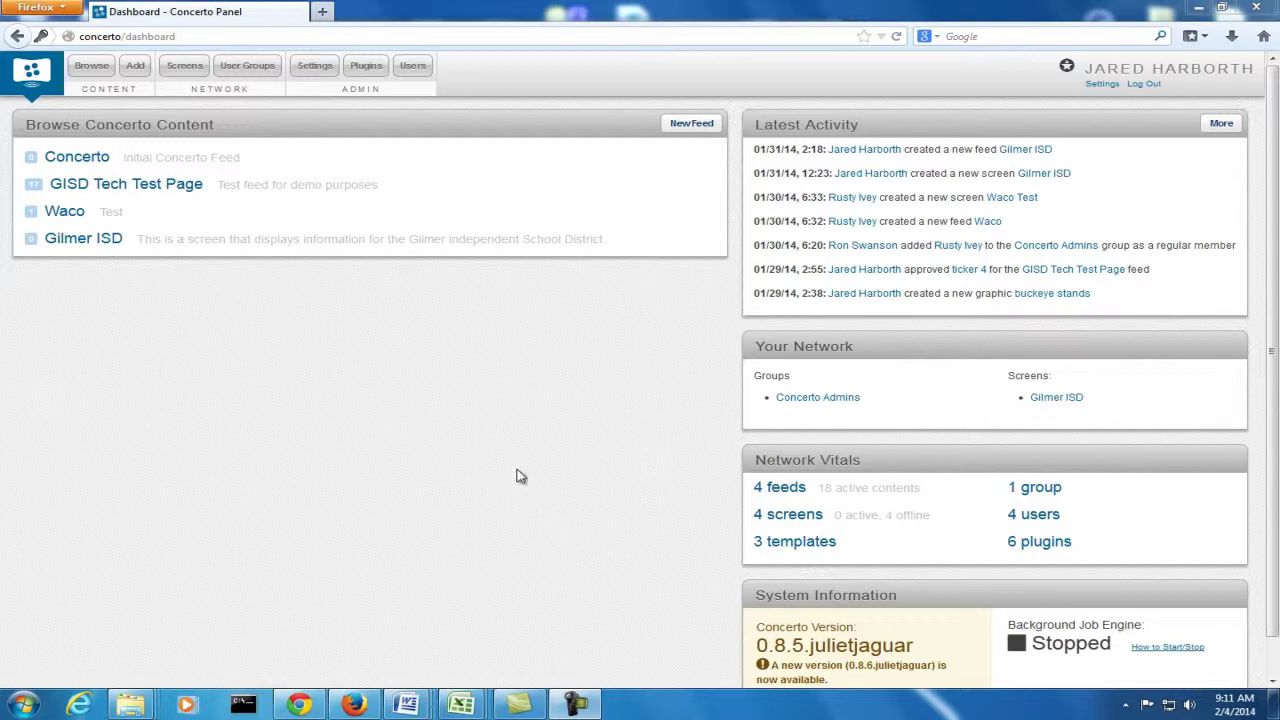
Open the Add Graphic Content form from the Content section's Add button
{"action": "left_click", "coordinate": [136, 67]}
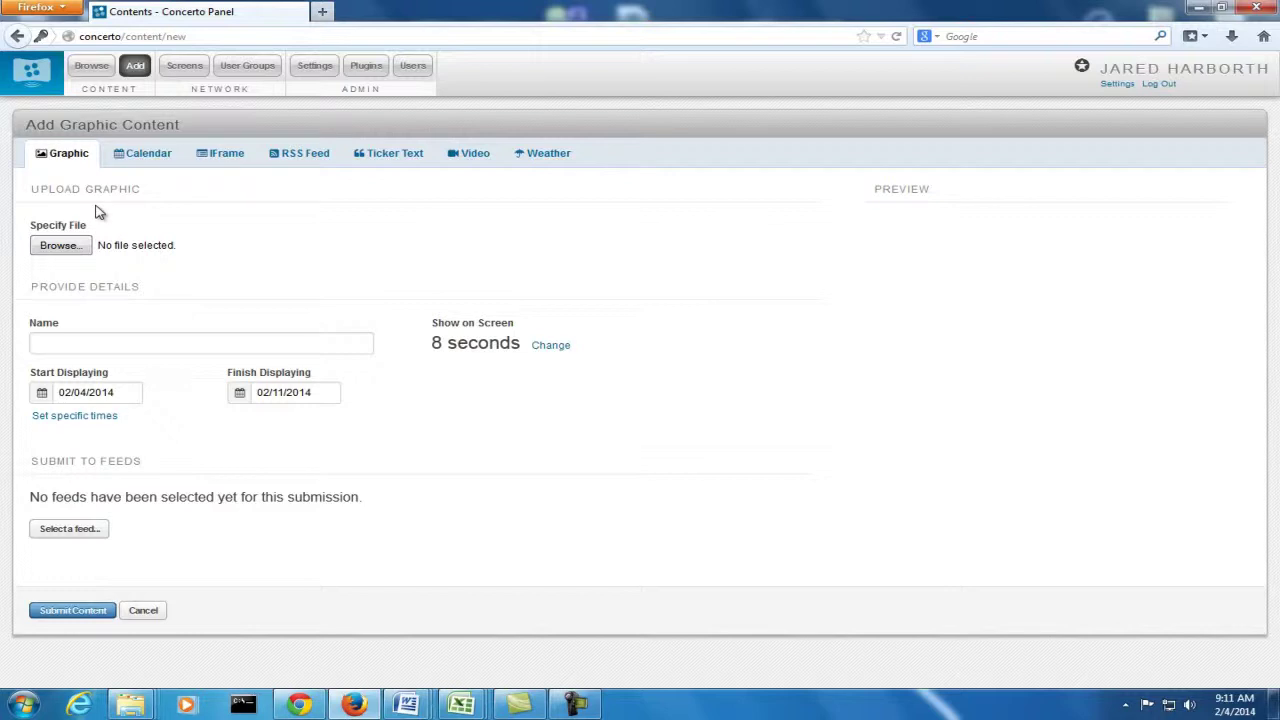
Choose Presentation 1.jpg from the Moodle presentation's Pictures folder as the graphic
{"action": "left_click", "coordinate": [58, 245]}
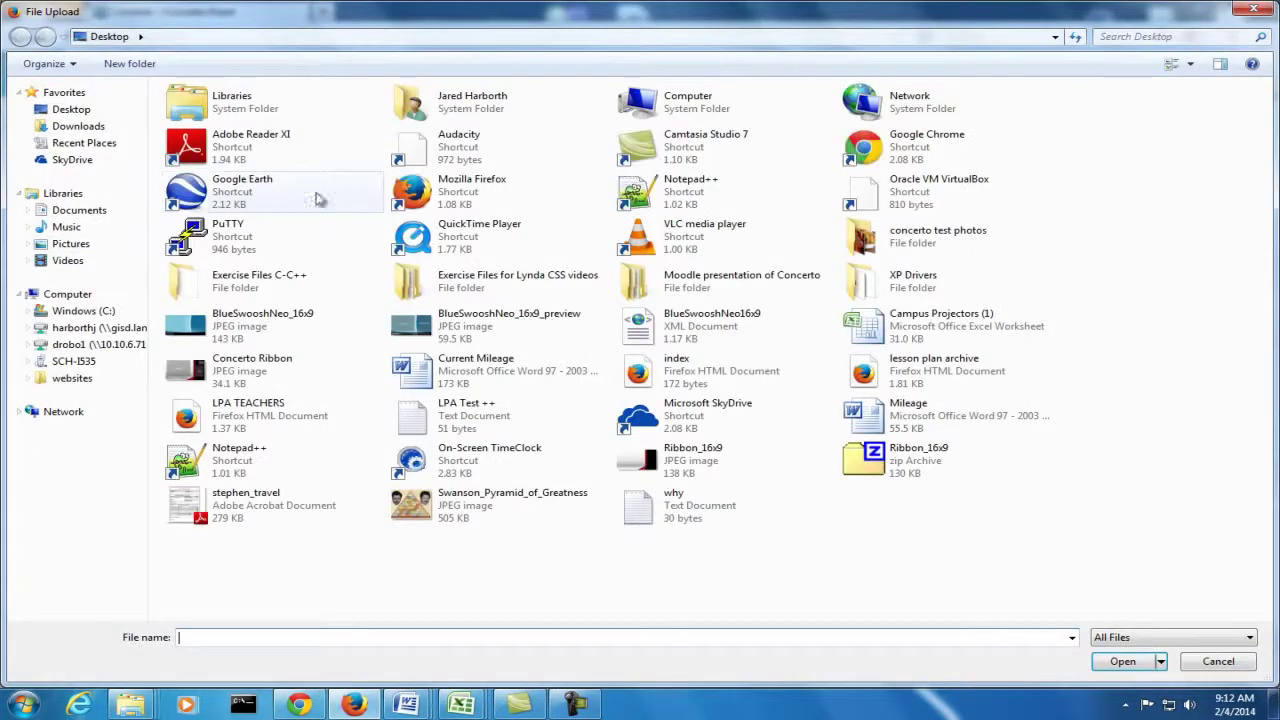
{"action": "double_click", "coordinate": [700, 293]}
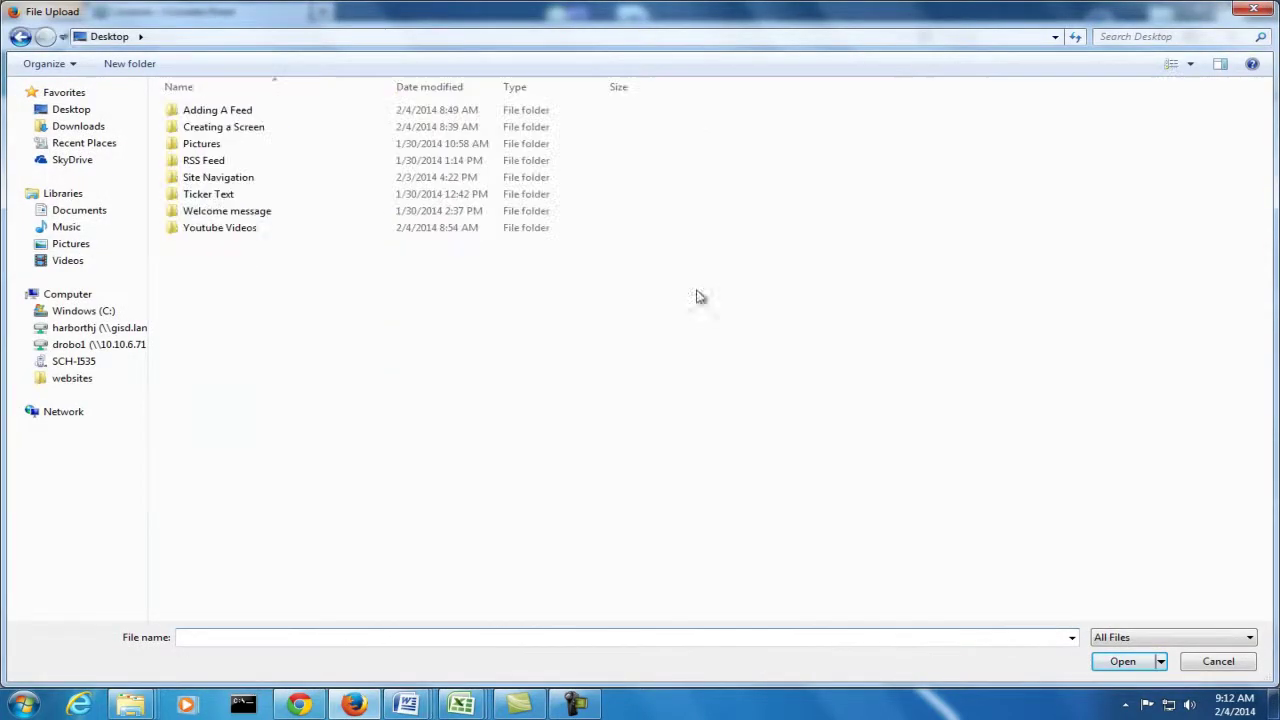
{"action": "double_click", "coordinate": [192, 145]}
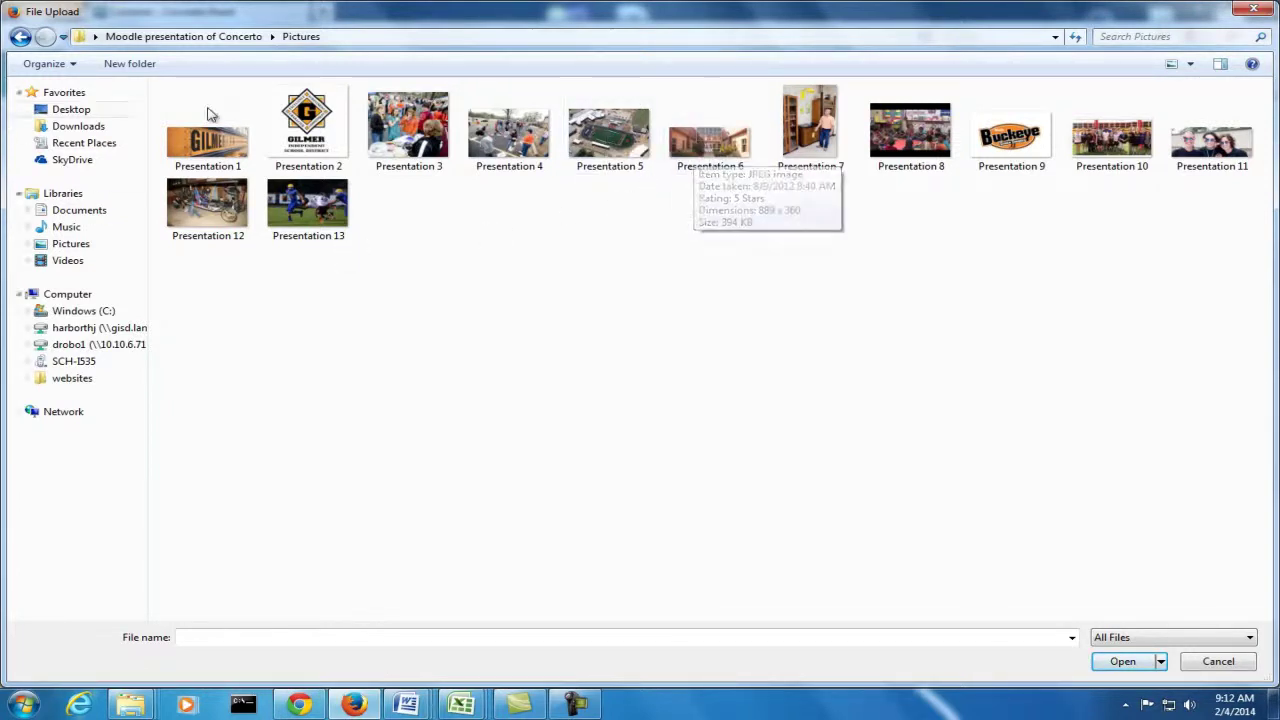
{"action": "double_click", "coordinate": [241, 135]}
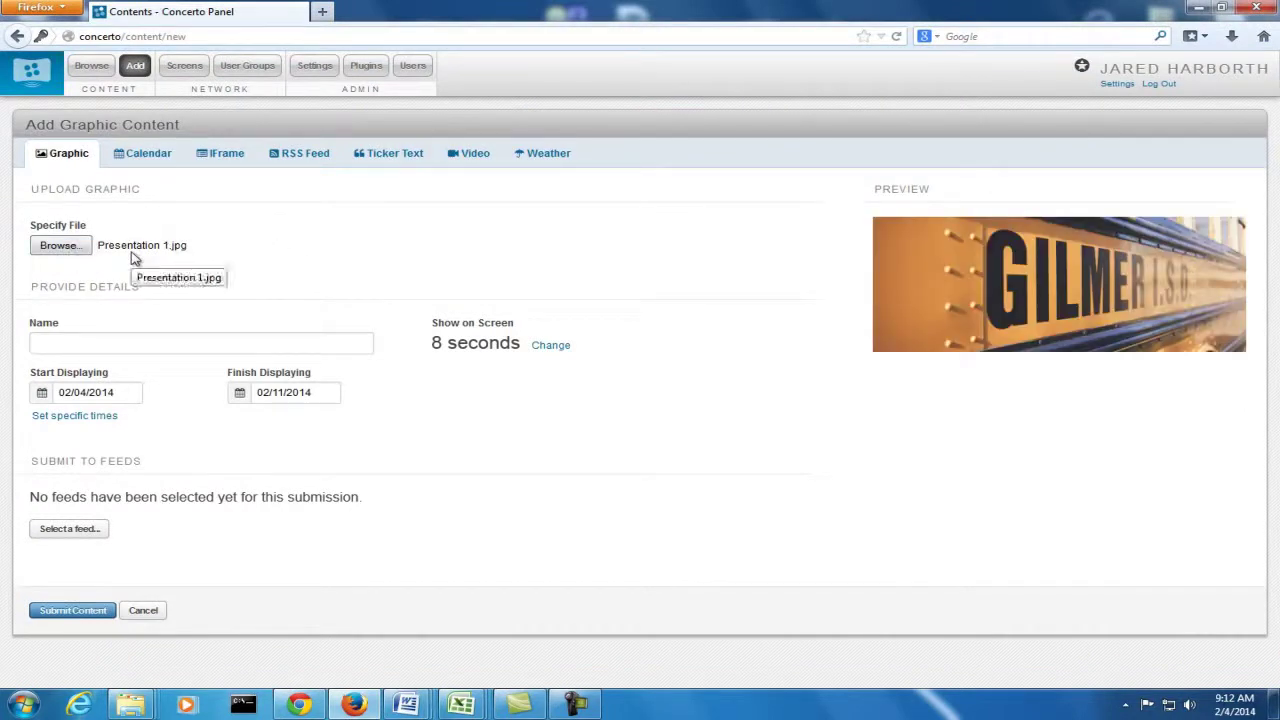
Enter 'presentation 1' as the graphic's name
{"action": "left_click", "coordinate": [157, 342]}
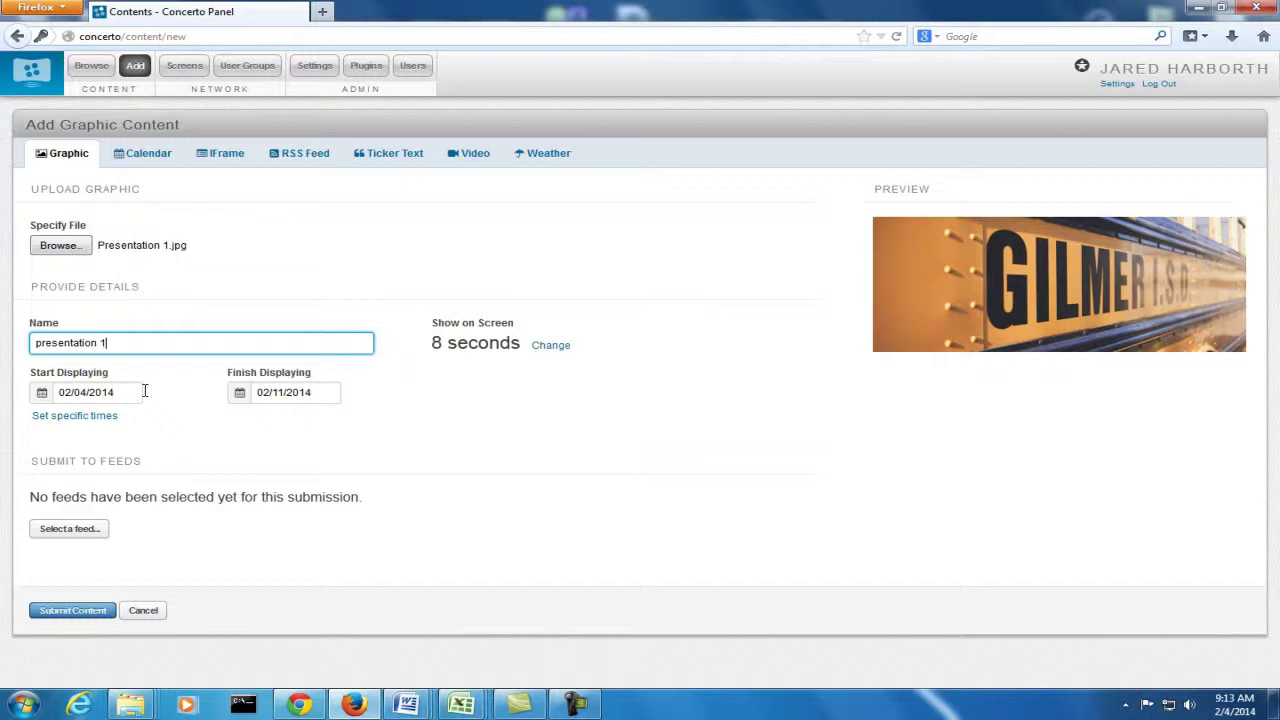
Keep the Start Displaying date at 02/04/2014
{"action": "left_click", "coordinate": [139, 391]}
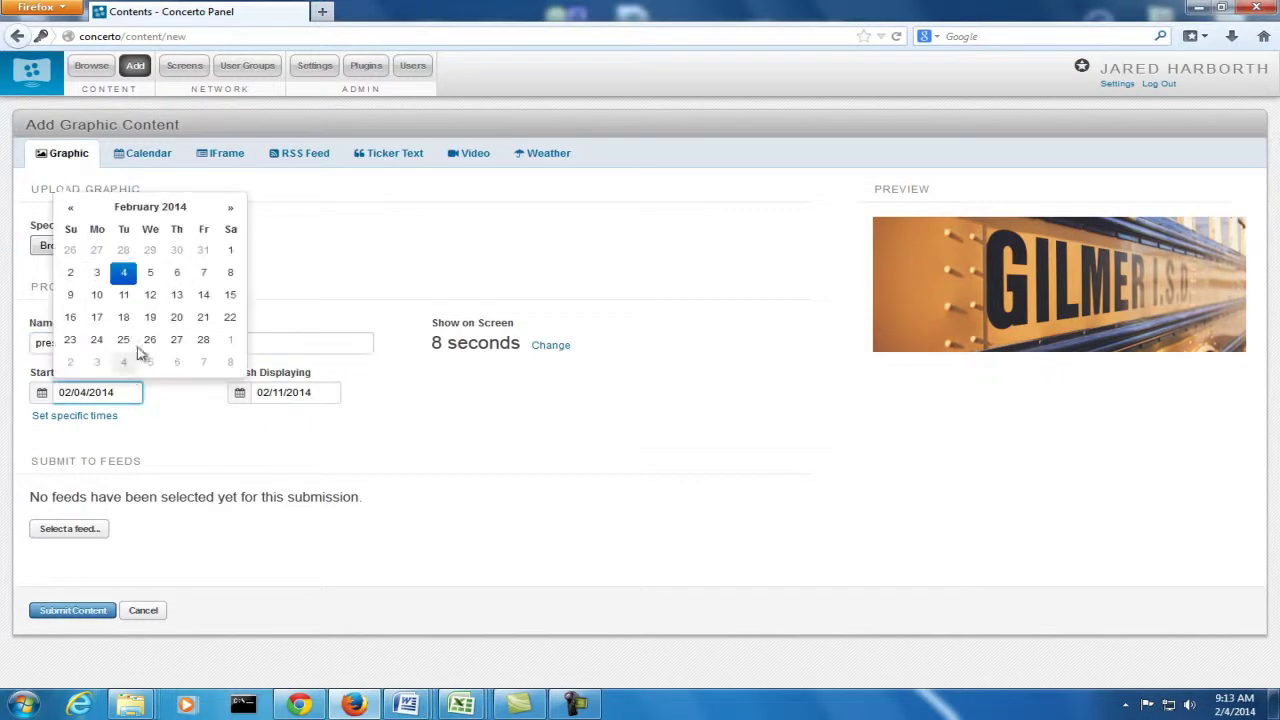
{"action": "left_click", "coordinate": [126, 295]}
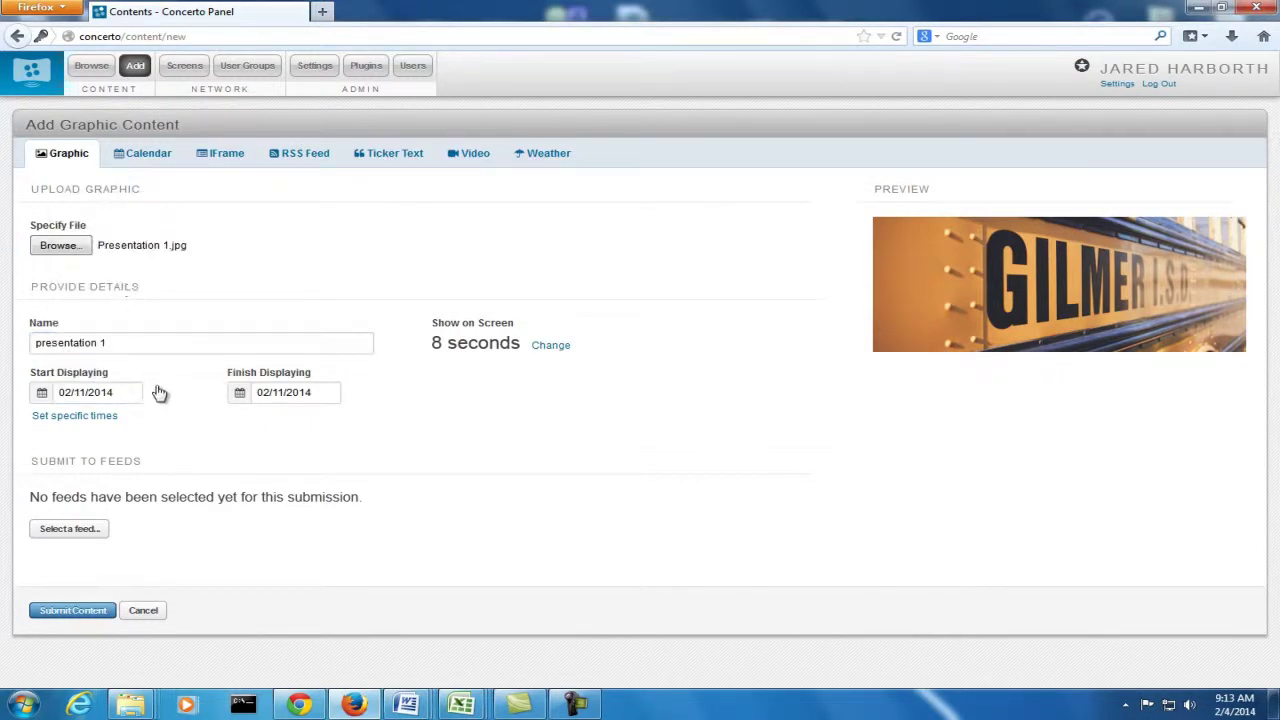
{"action": "left_click", "coordinate": [129, 393]}
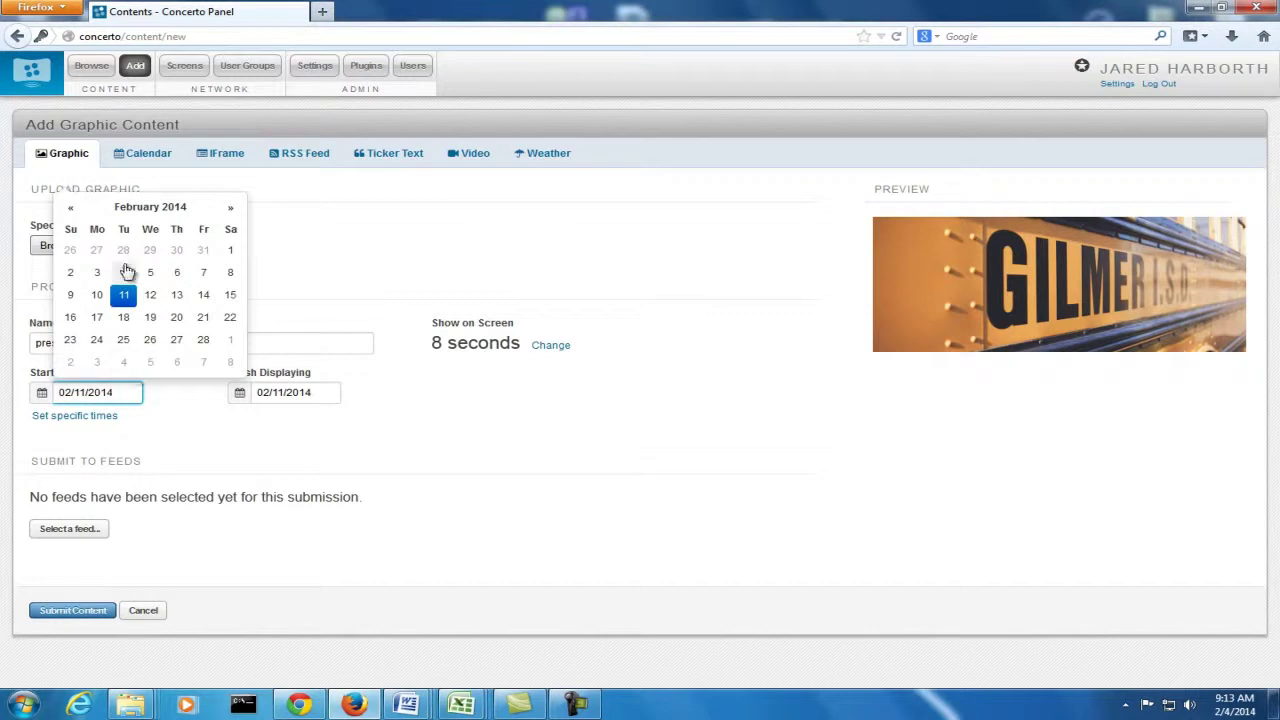
{"action": "left_click", "coordinate": [124, 273]}
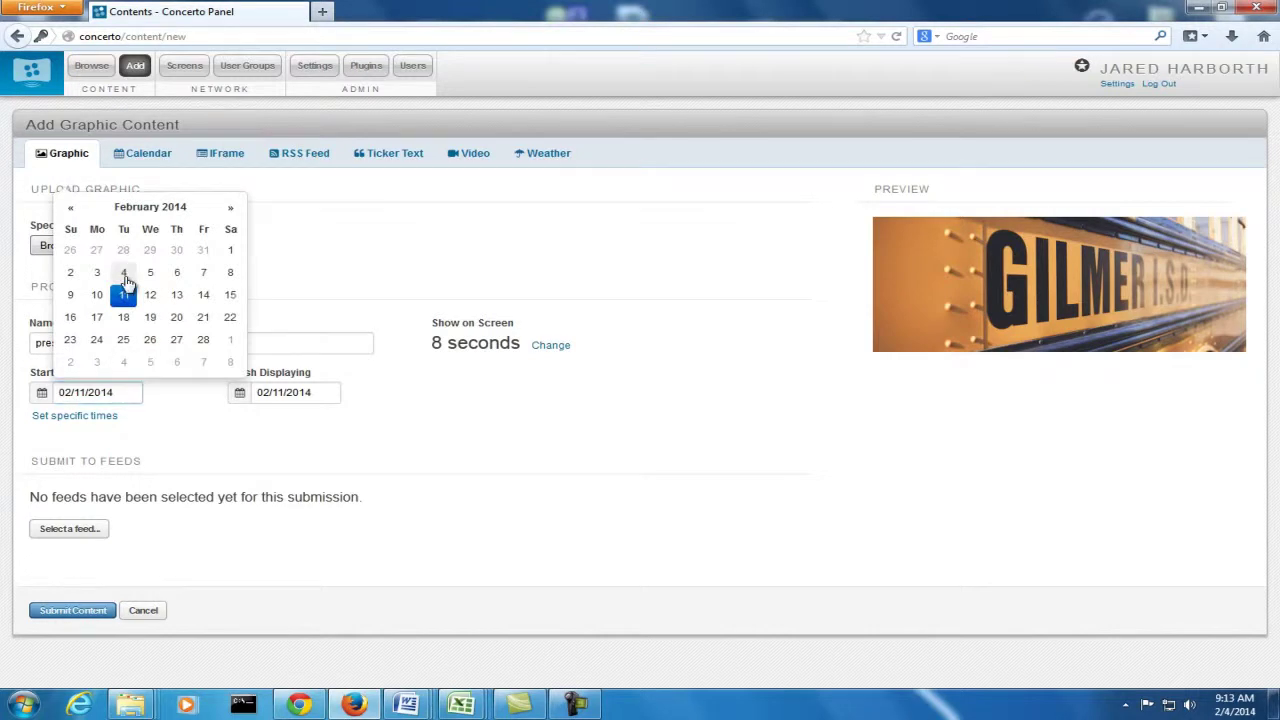
Set the Finish Displaying date to 10/27/2016
{"action": "left_click", "coordinate": [320, 394]}
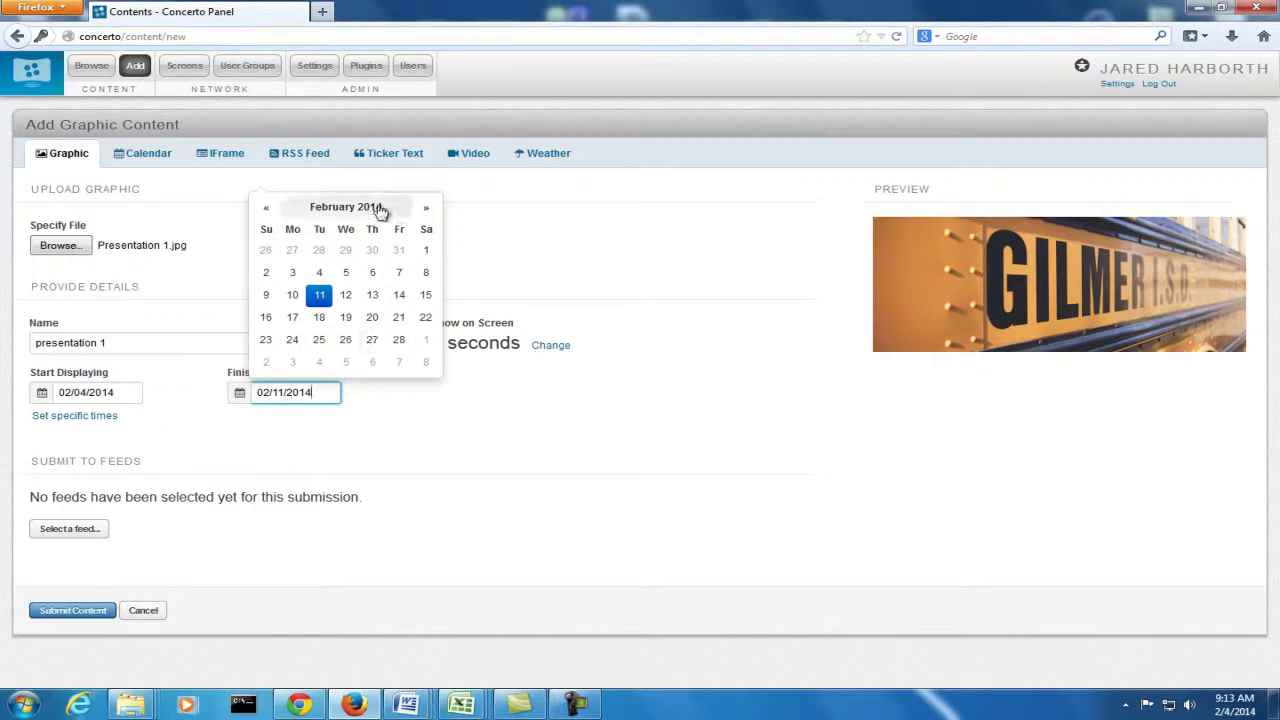
{"action": "left_click", "coordinate": [349, 275]}
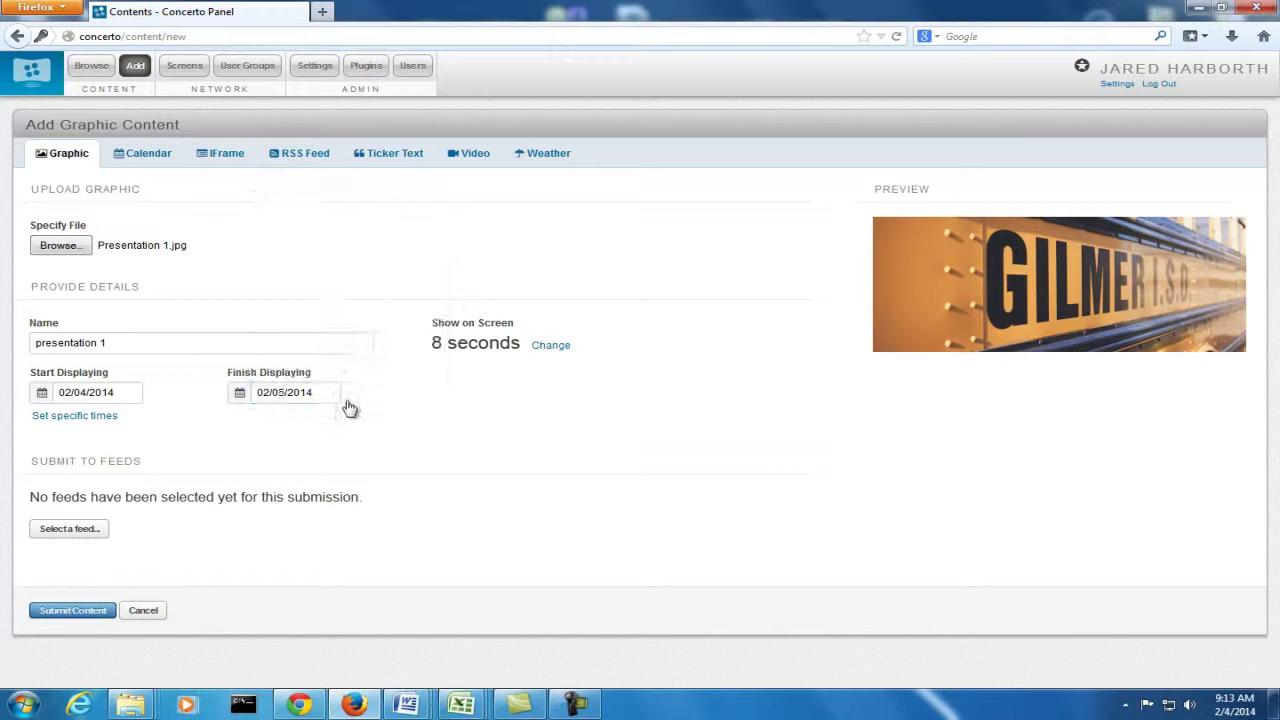
{"action": "left_click", "coordinate": [328, 392]}
{"action": "left_click", "coordinate": [322, 295]}
{"action": "left_click", "coordinate": [330, 390]}
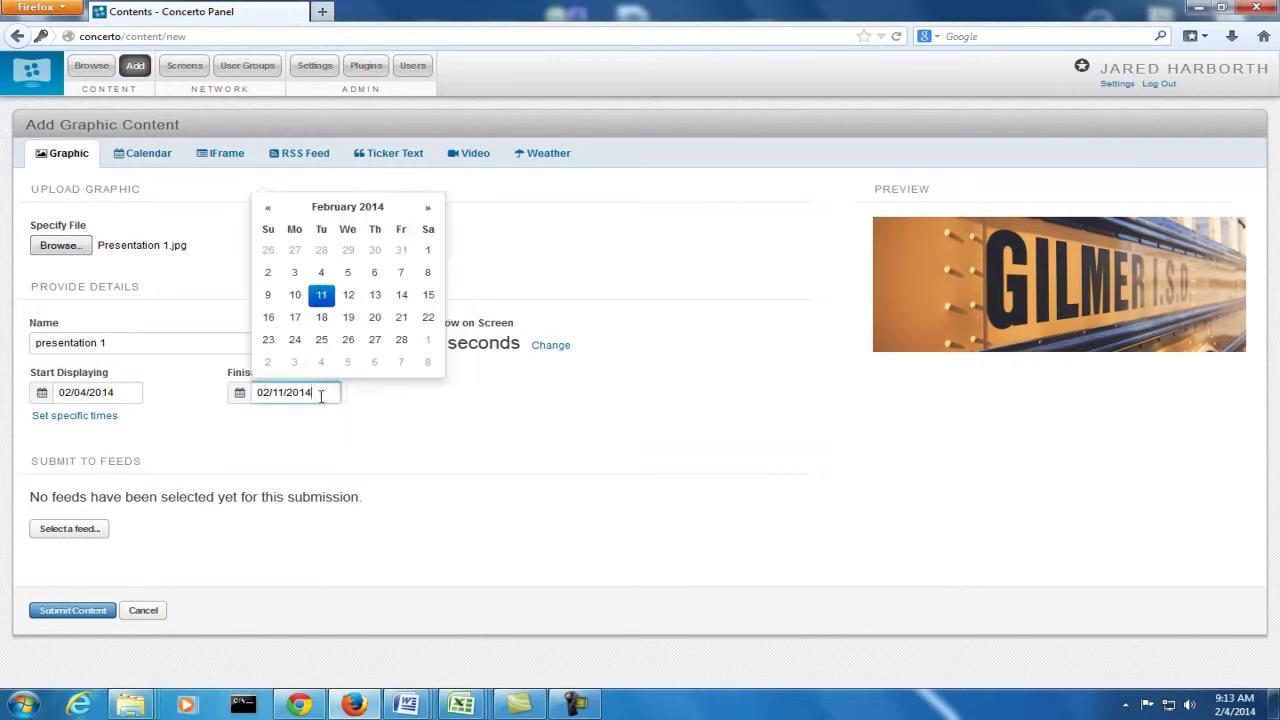
{"action": "left_click", "coordinate": [398, 213]}
{"action": "left_click", "coordinate": [380, 220]}
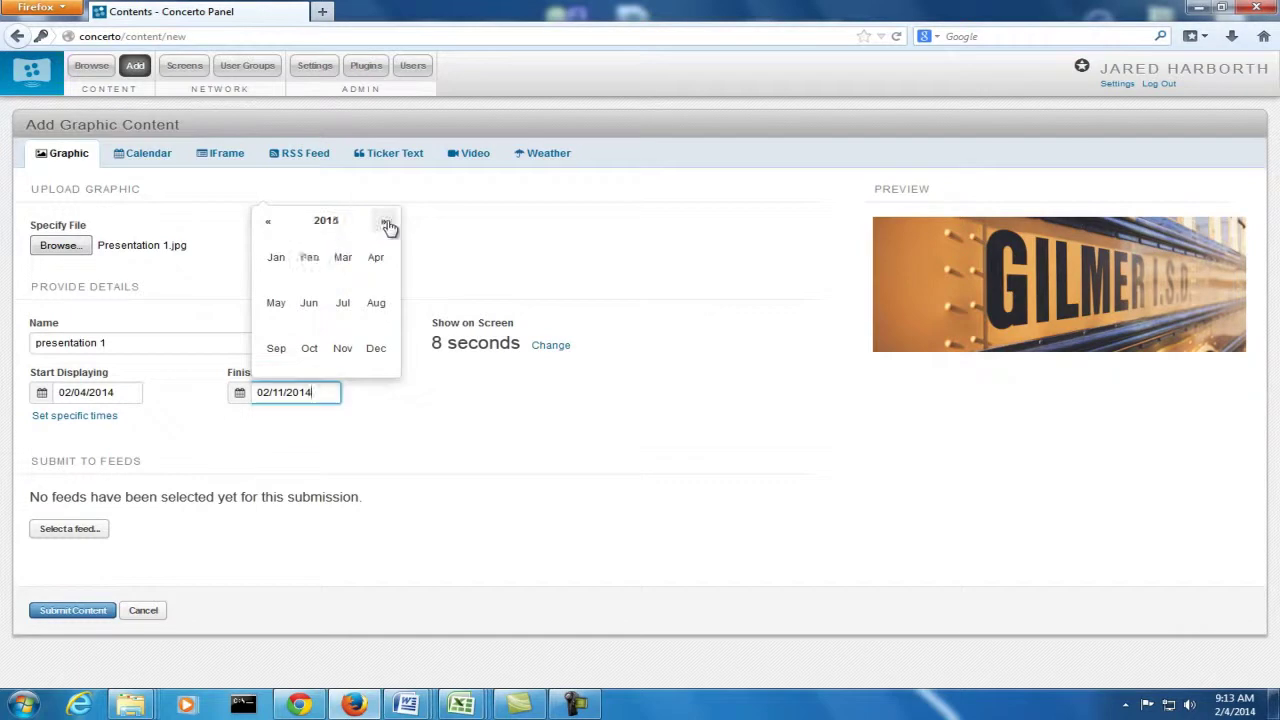
{"action": "left_click", "coordinate": [386, 221]}
{"action": "left_click", "coordinate": [309, 348]}
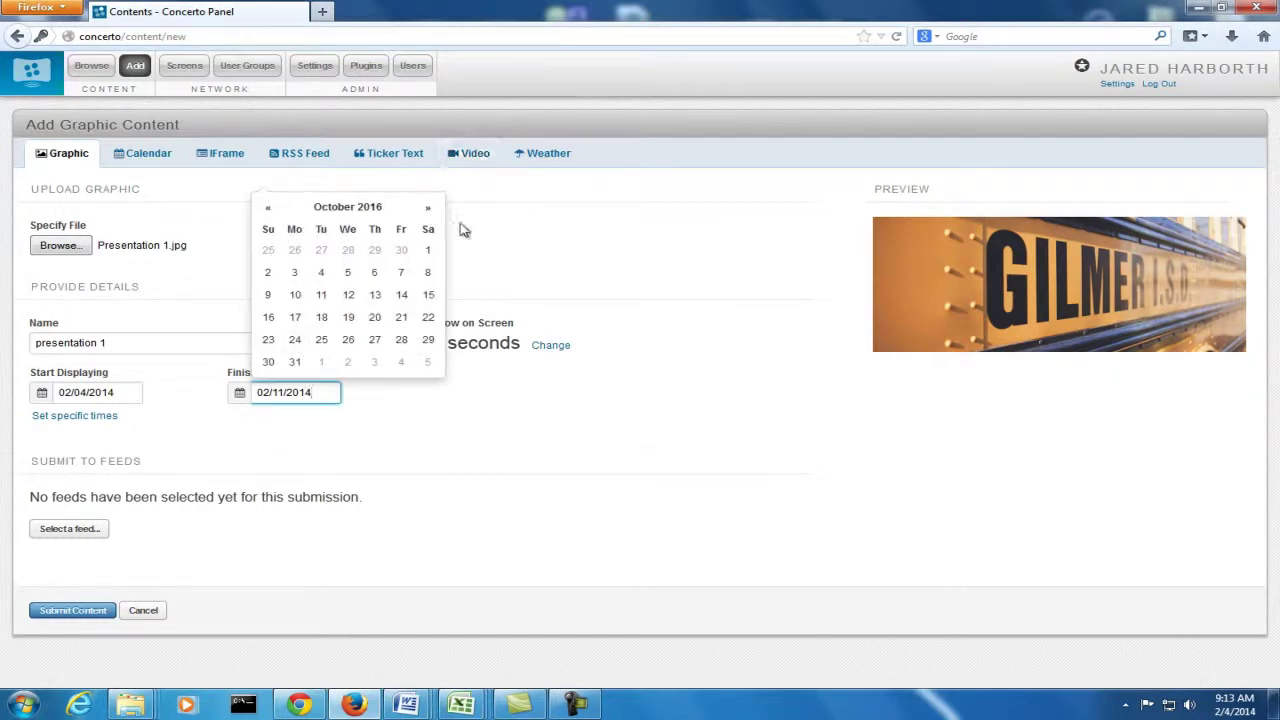
{"action": "left_click", "coordinate": [374, 339]}
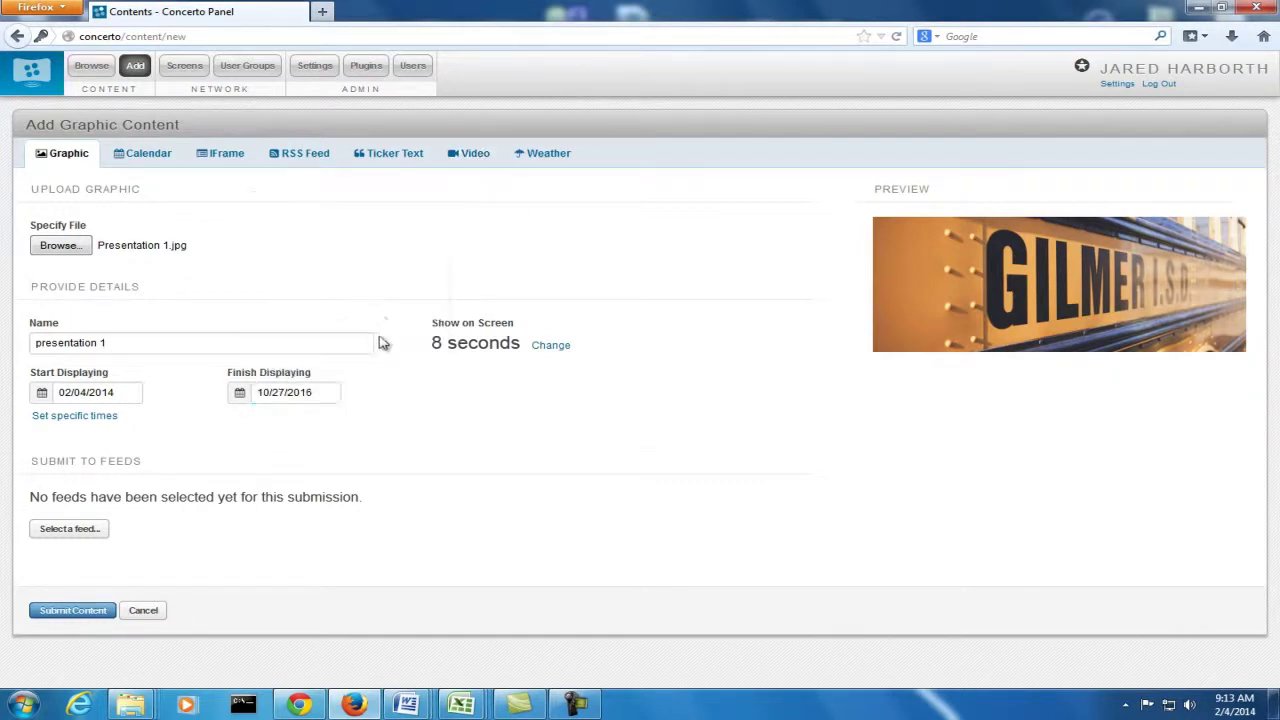
Unlock the Show on Screen slider and drag it from 8s to 6s
{"action": "left_click", "coordinate": [561, 347]}
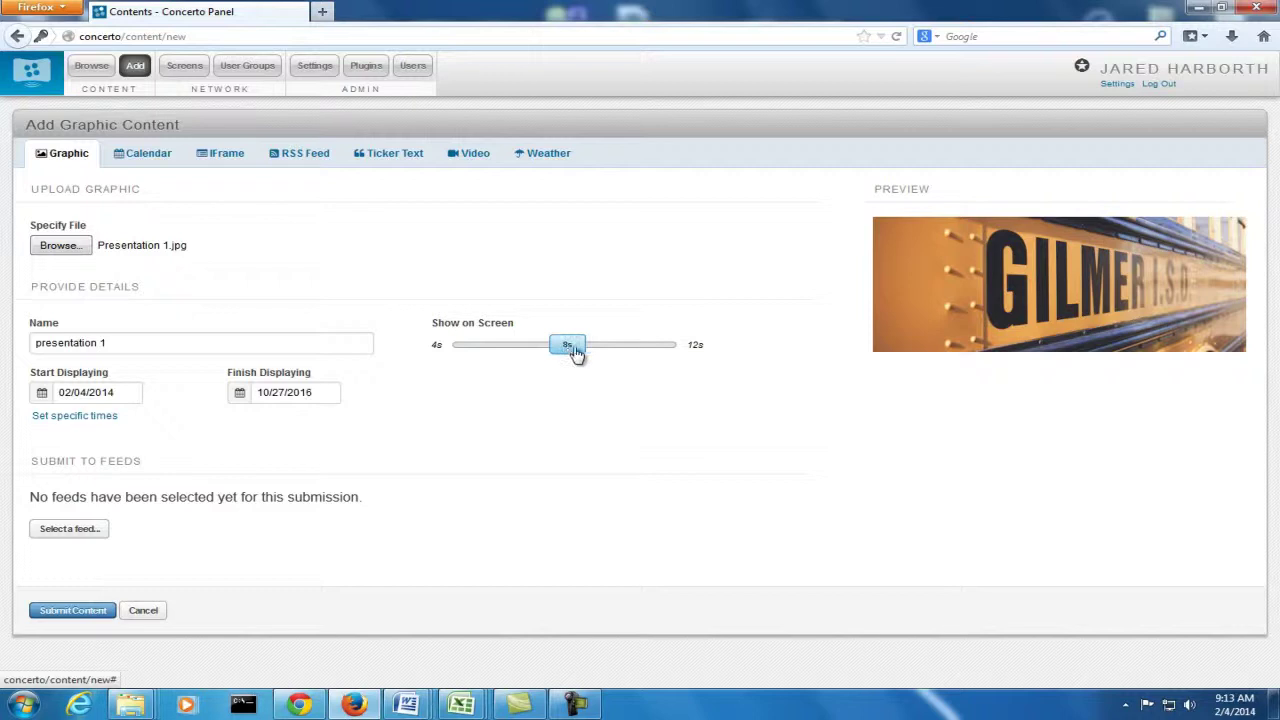
{"action": "left_click_drag", "start_coordinate": [576, 354], "coordinate": [538, 358]}
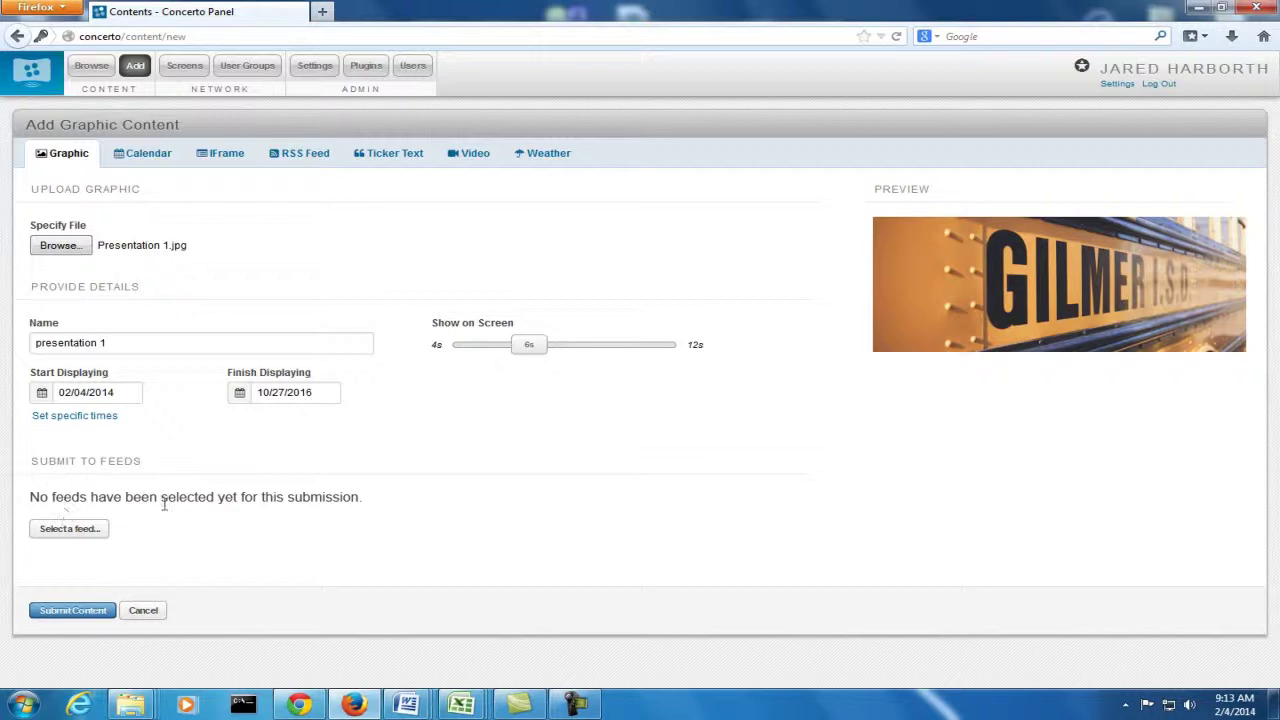
Add the Gilmer ISD feed and submit presentation 1 as new content
{"action": "left_click", "coordinate": [101, 537]}
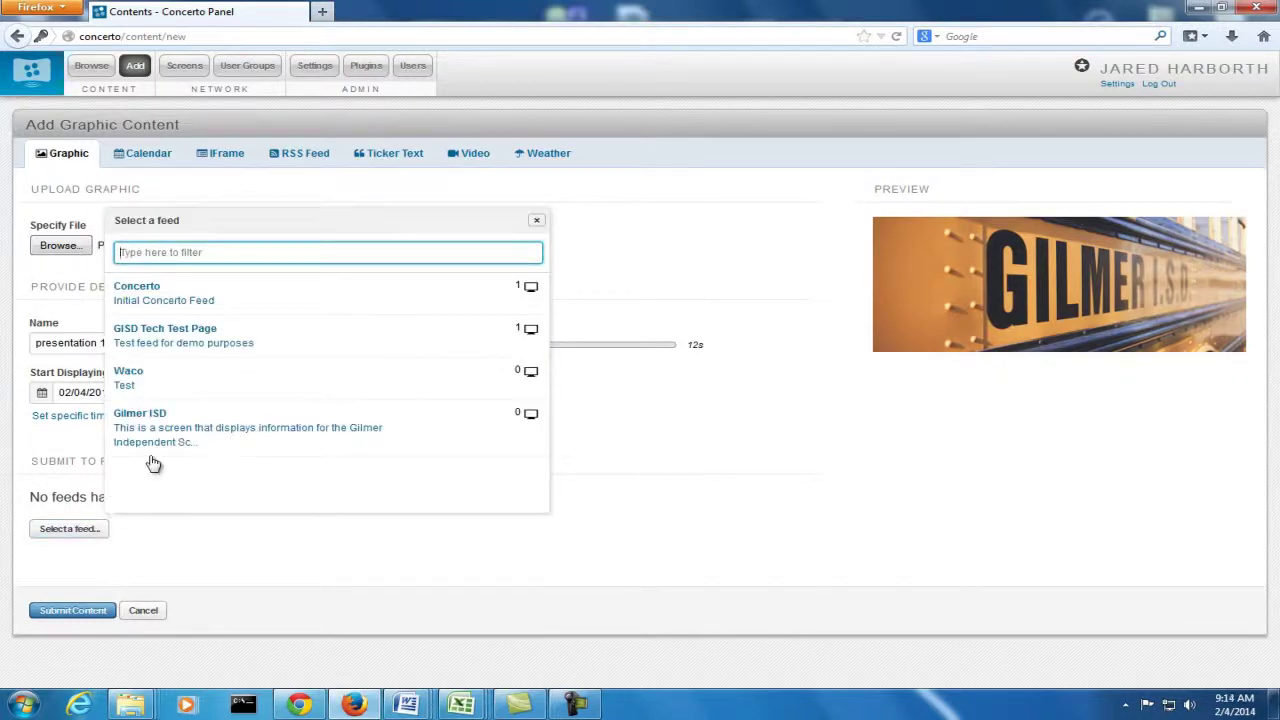
{"action": "left_click", "coordinate": [470, 432]}
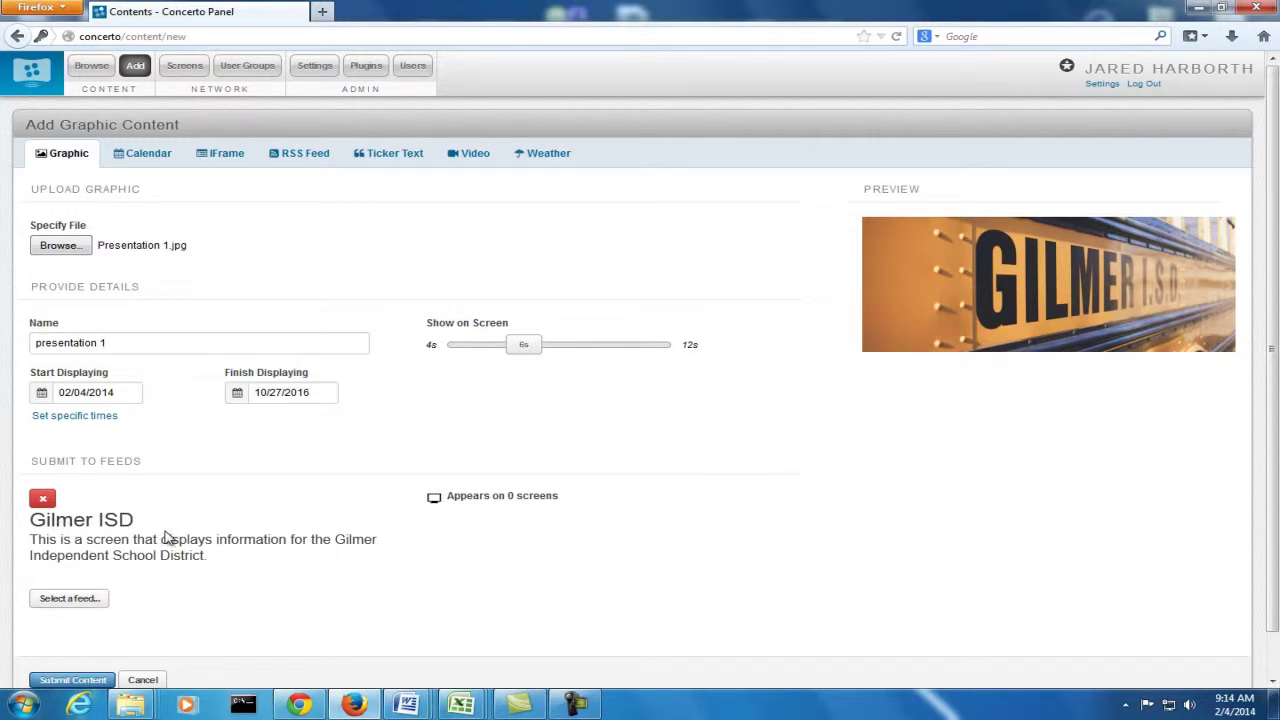
{"action": "scroll", "coordinate": [168, 538], "scroll_direction": "down", "scroll_amount": 1}
{"action": "left_click", "coordinate": [86, 640]}
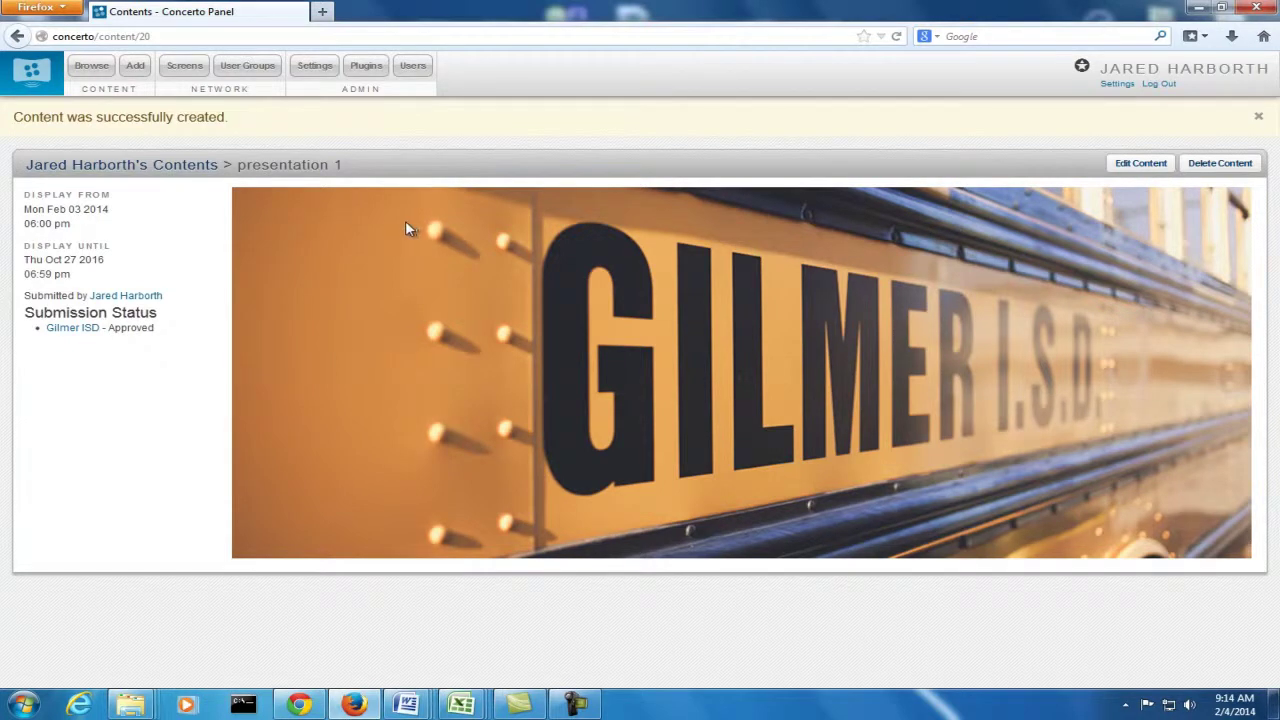
Start a new graphic entry with Presentation 2 as the upload file
{"action": "left_click", "coordinate": [135, 65]}
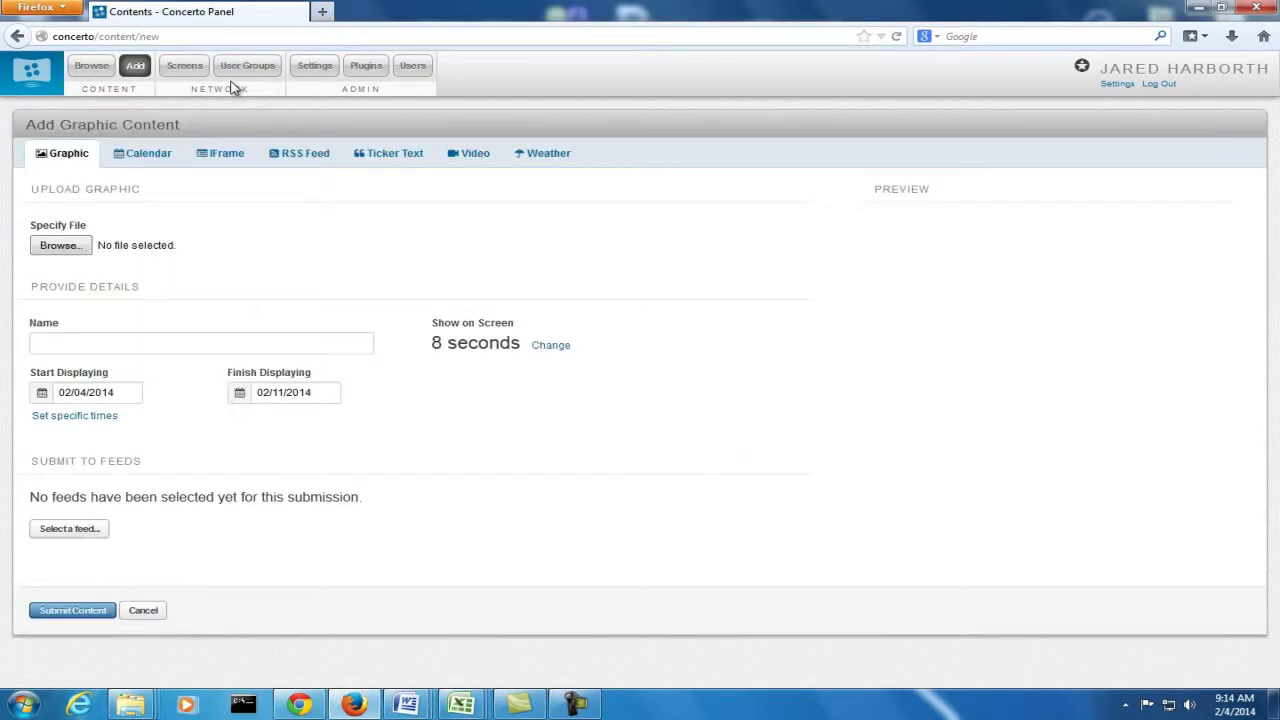
{"action": "left_click", "coordinate": [60, 245]}
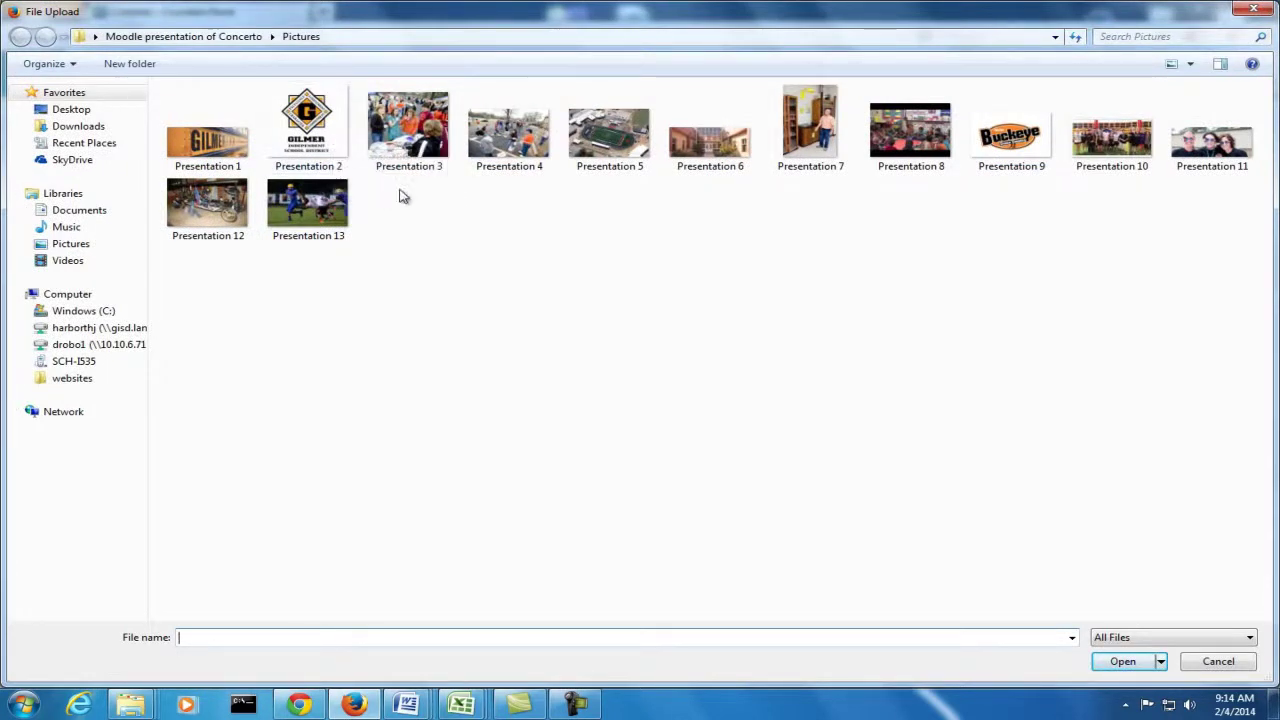
{"action": "left_click", "coordinate": [318, 112]}
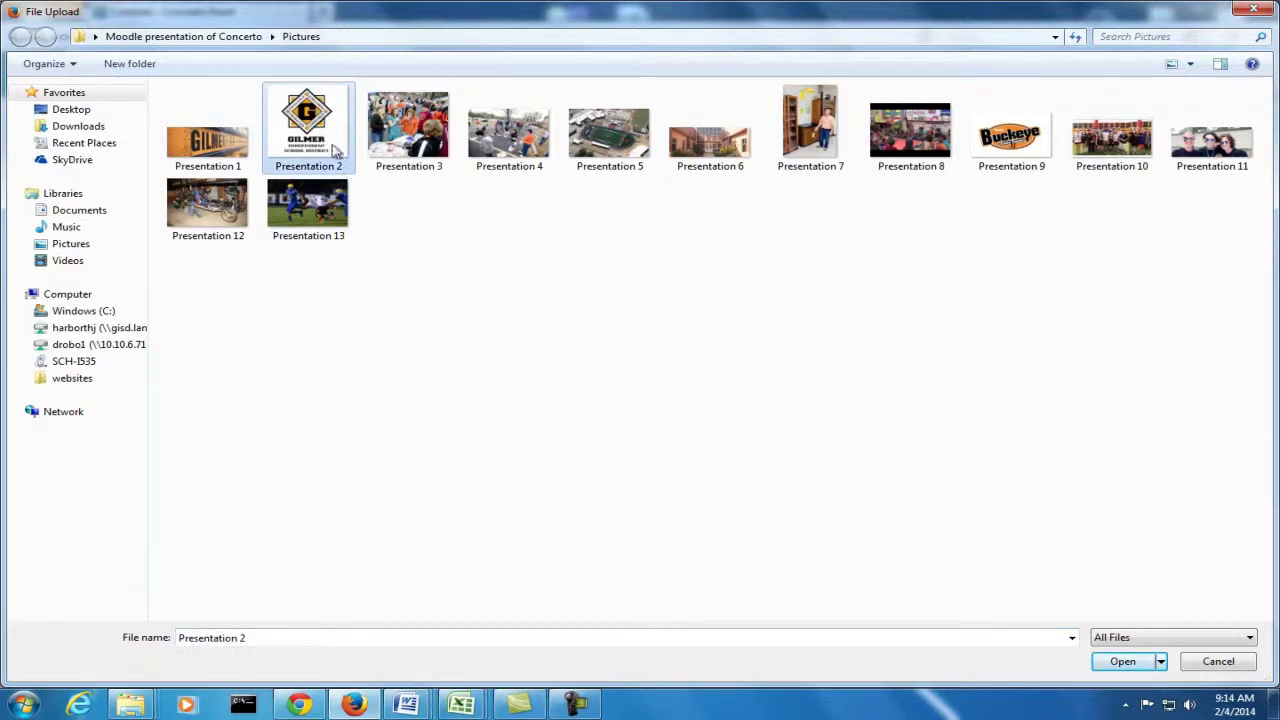
{"action": "left_click", "coordinate": [1148, 661]}
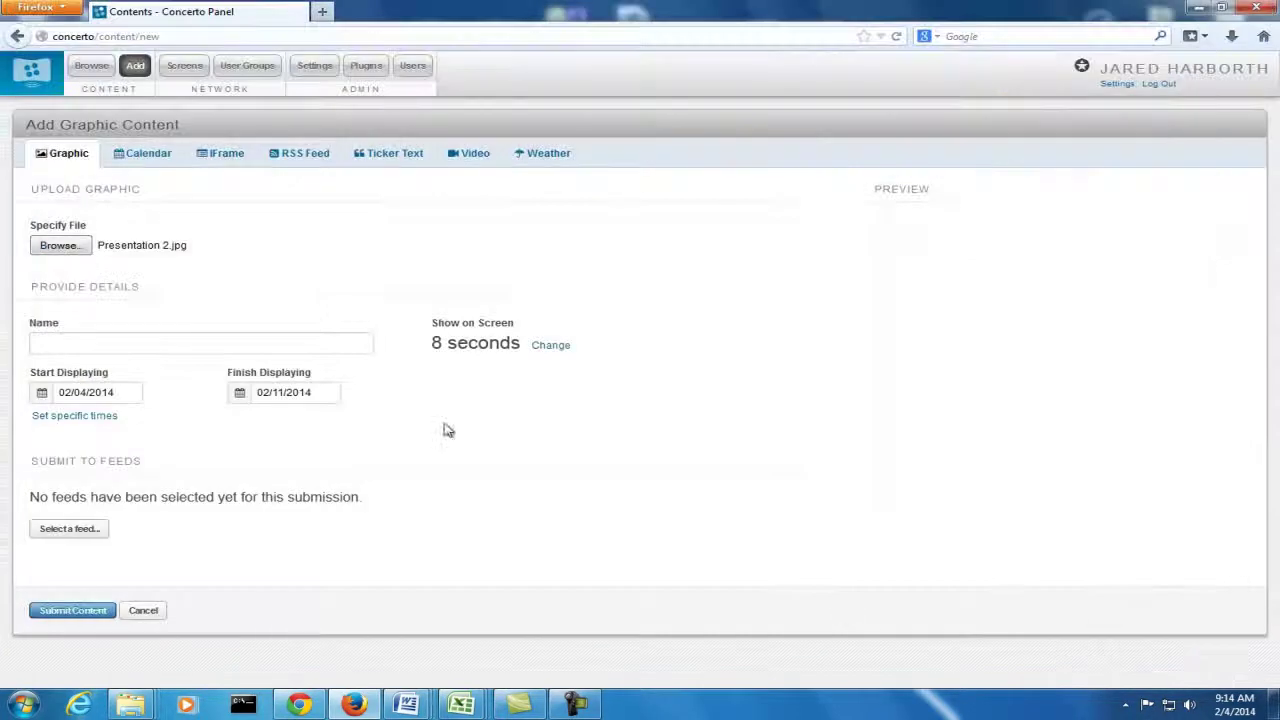
Name the entry 'presentation 2' and move the finish-date calendar to March 2014
{"action": "left_click", "coordinate": [207, 340]}
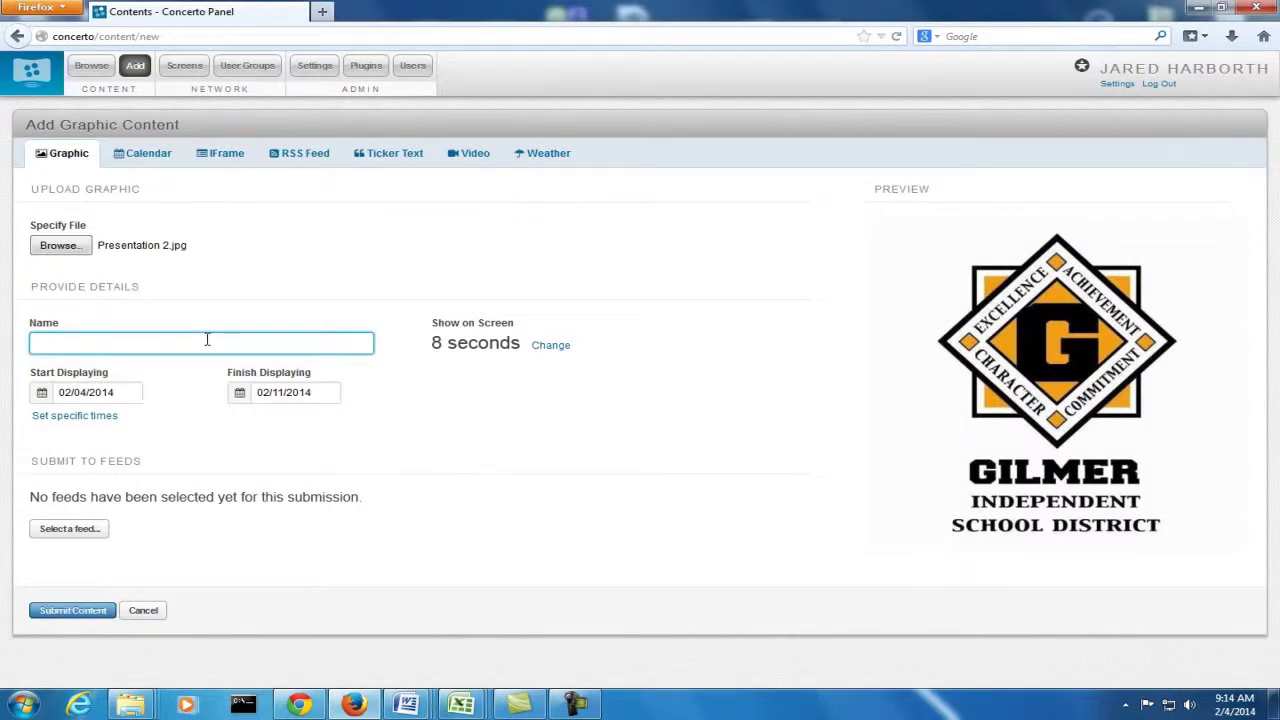
{"action": "type", "text": "Pre"}
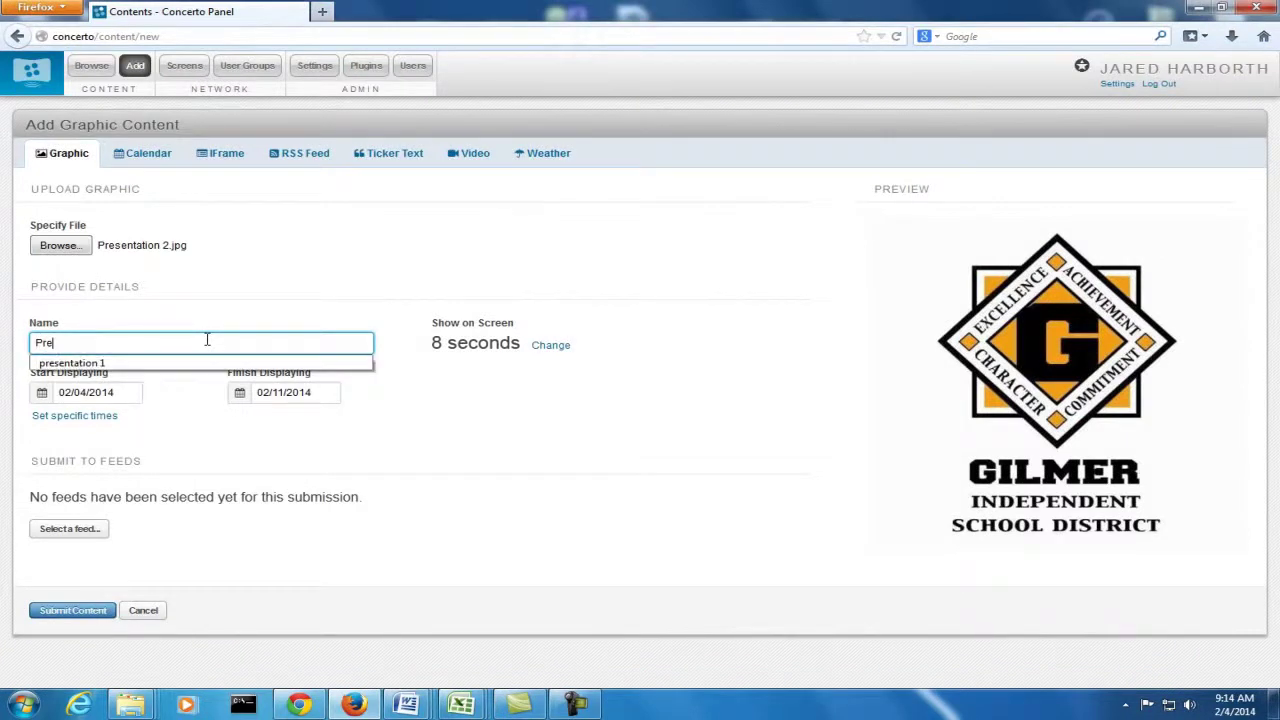
{"action": "key", "text": "BackSpace"}
{"action": "type", "text": "presentation 2"}
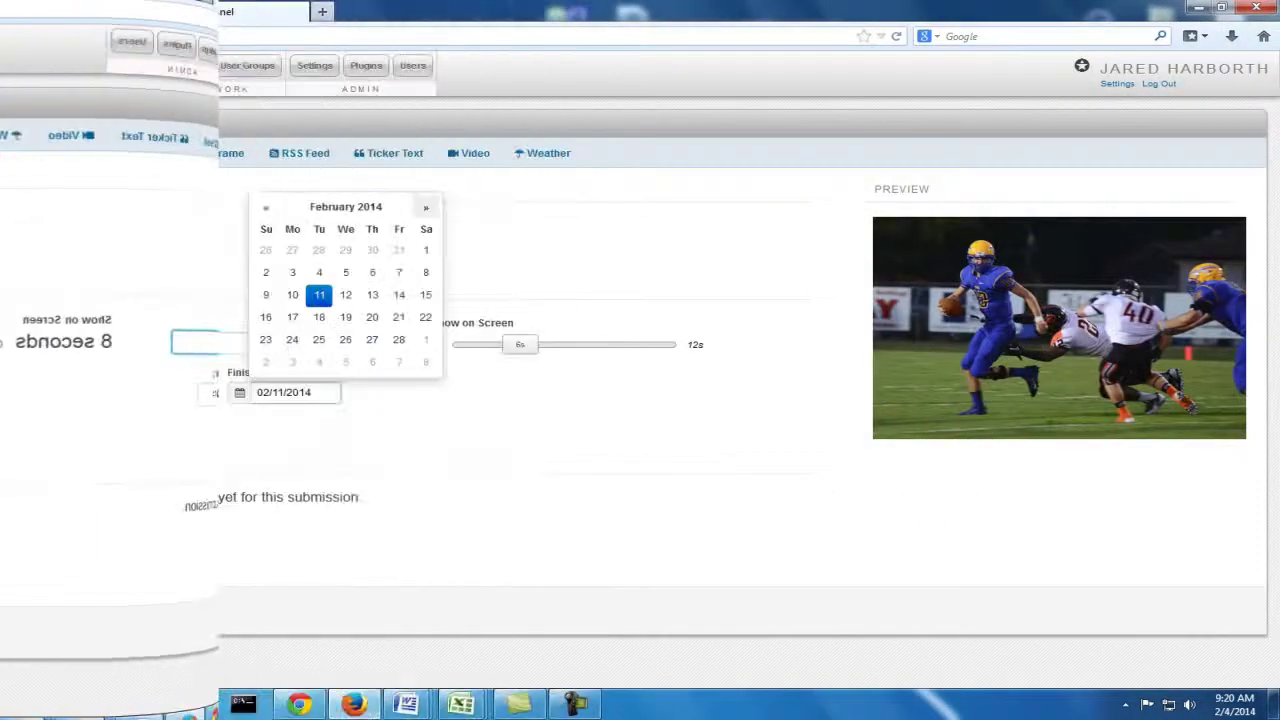
{"action": "left_click", "coordinate": [428, 207]}
Set the finish date to 03/31/2014, add the Gilmer ISD feed, and submit presentation 13
{"action": "left_click", "coordinate": [294, 362]}
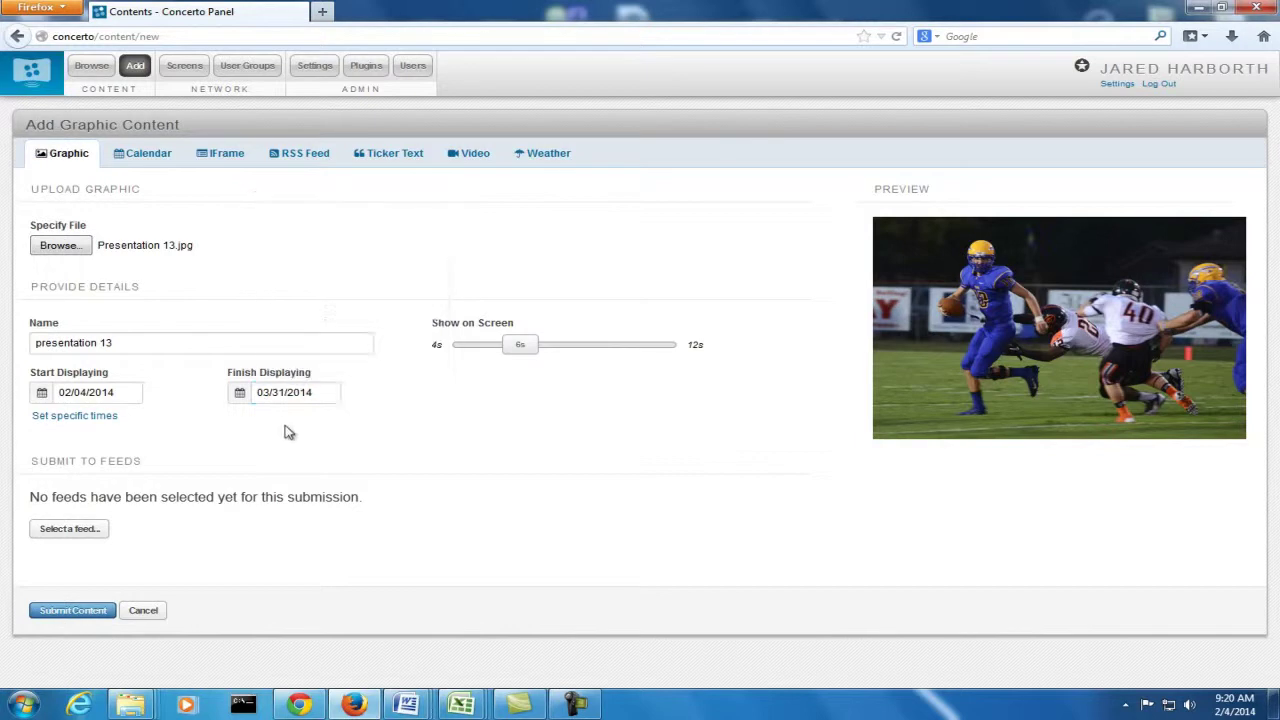
{"action": "left_click", "coordinate": [100, 527]}
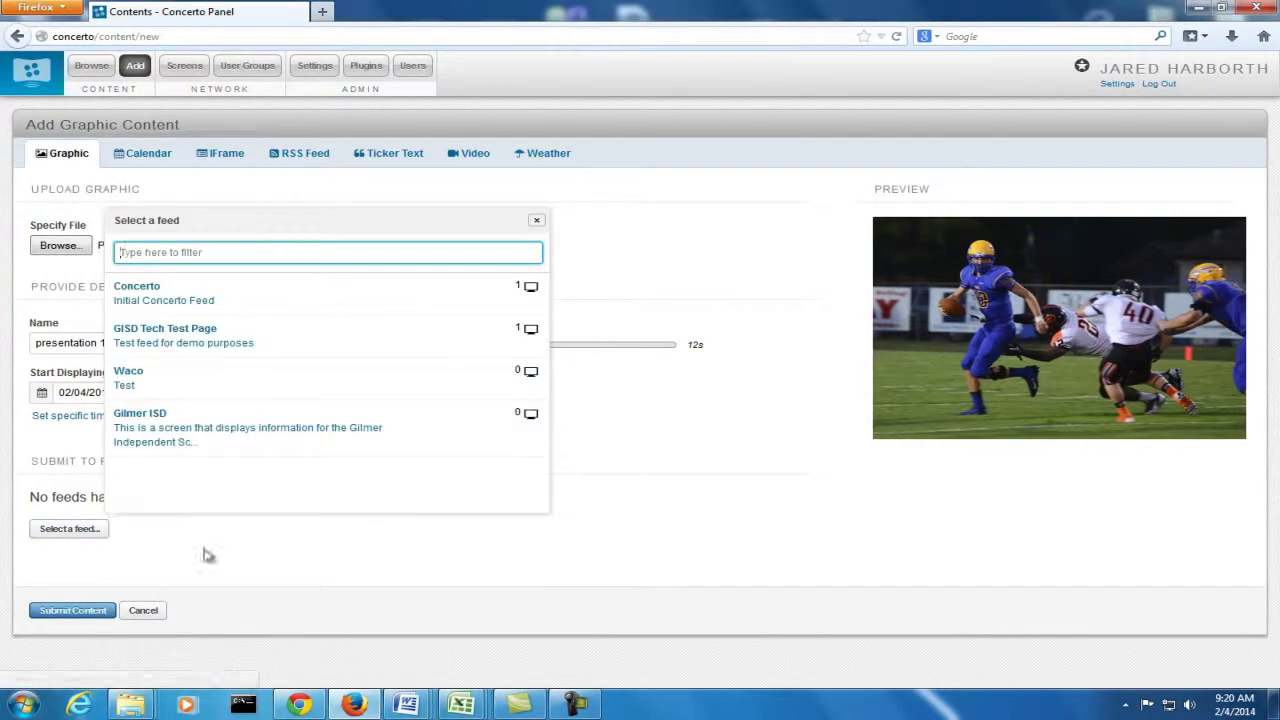
{"action": "left_click", "coordinate": [203, 438]}
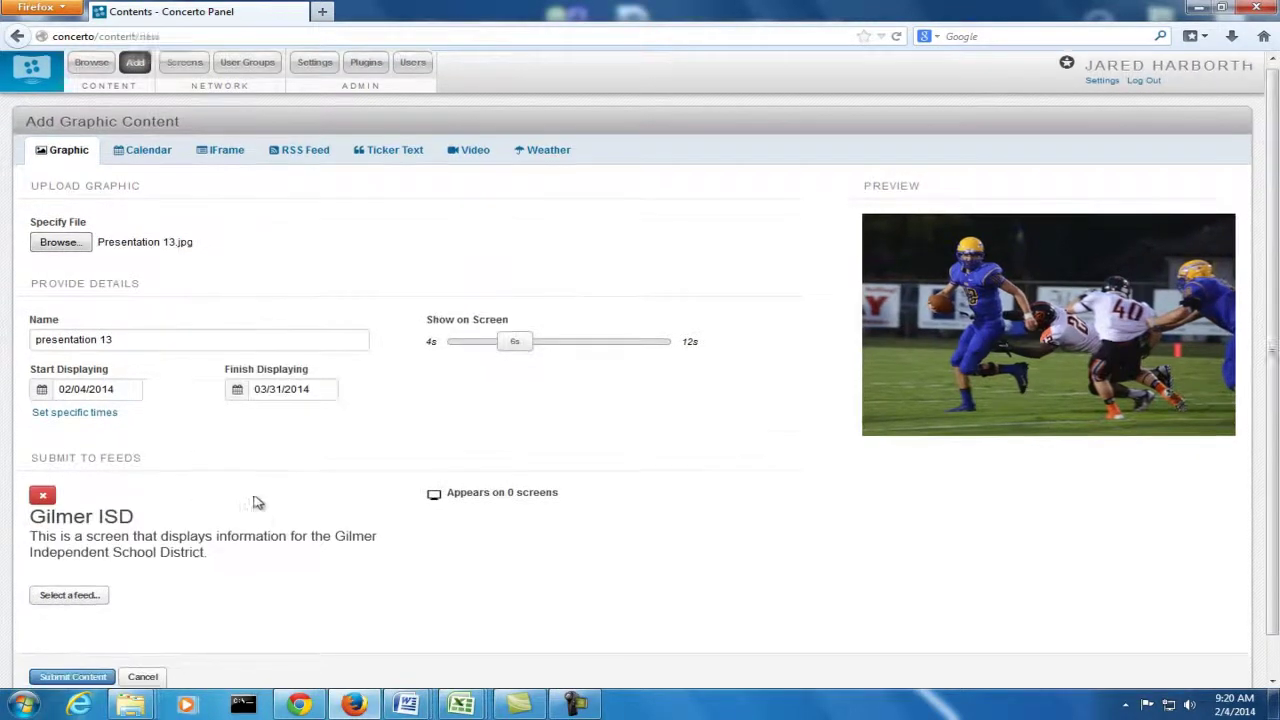
{"action": "scroll", "coordinate": [265, 519], "scroll_direction": "down", "scroll_amount": 1}
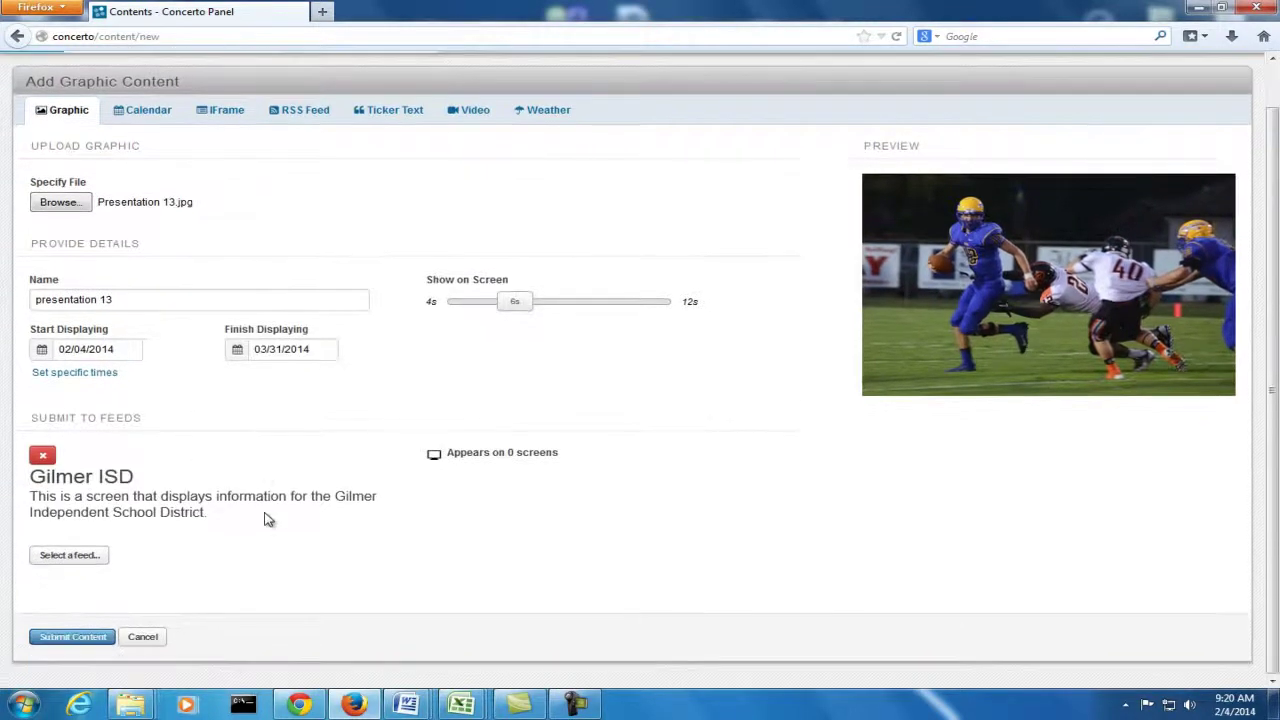
{"action": "left_click", "coordinate": [72, 637]}
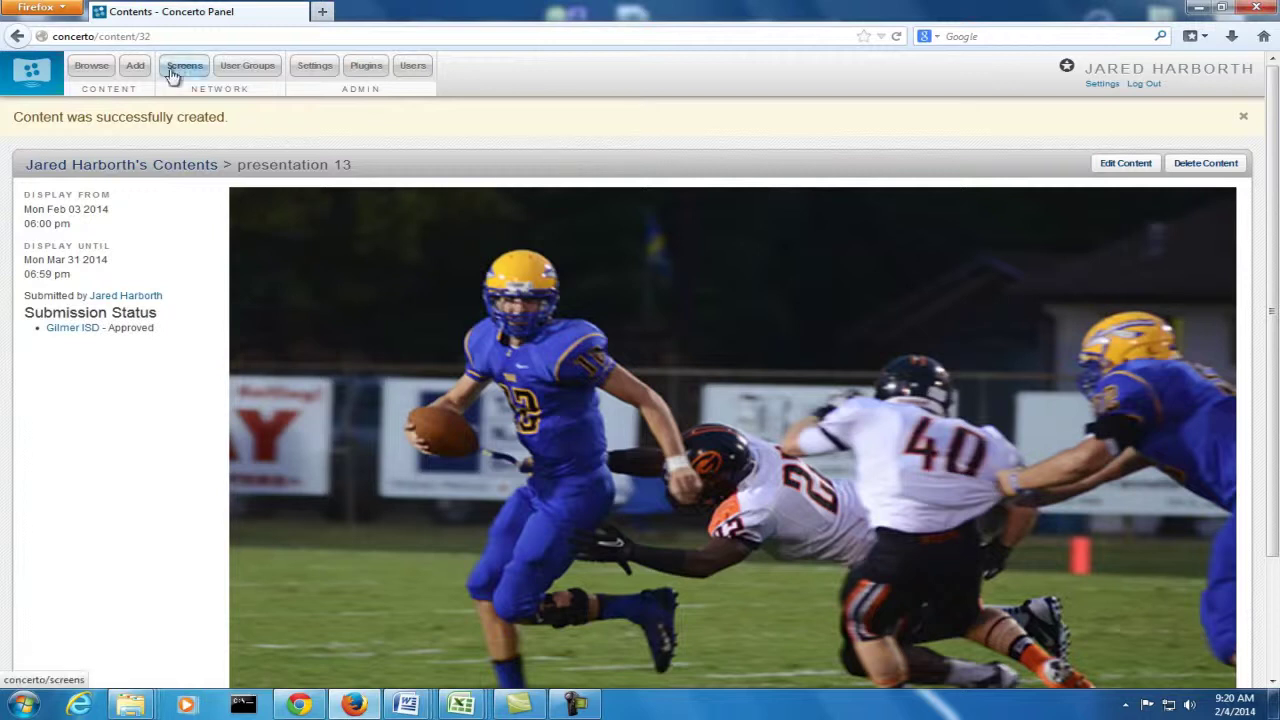
Browse to the Gilmer ISD feed and filter to Future items, listing presentations 1–13
{"action": "left_click", "coordinate": [91, 68]}
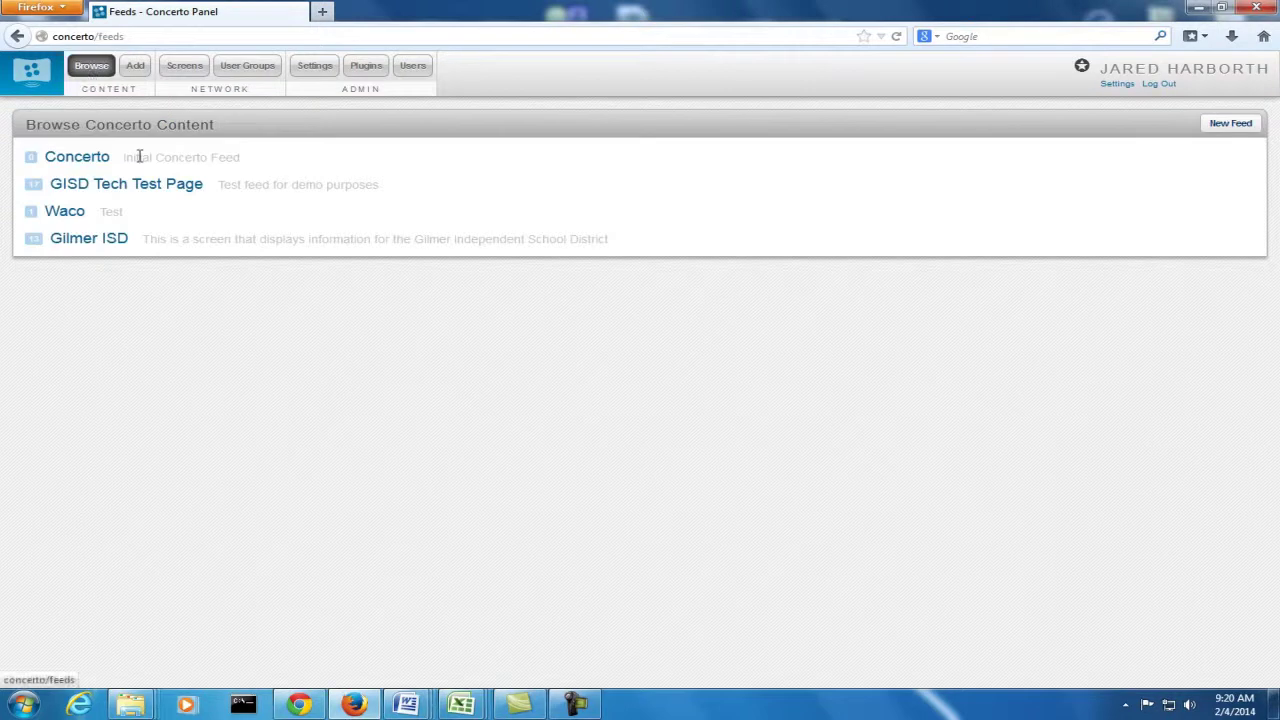
{"action": "left_click", "coordinate": [83, 246]}
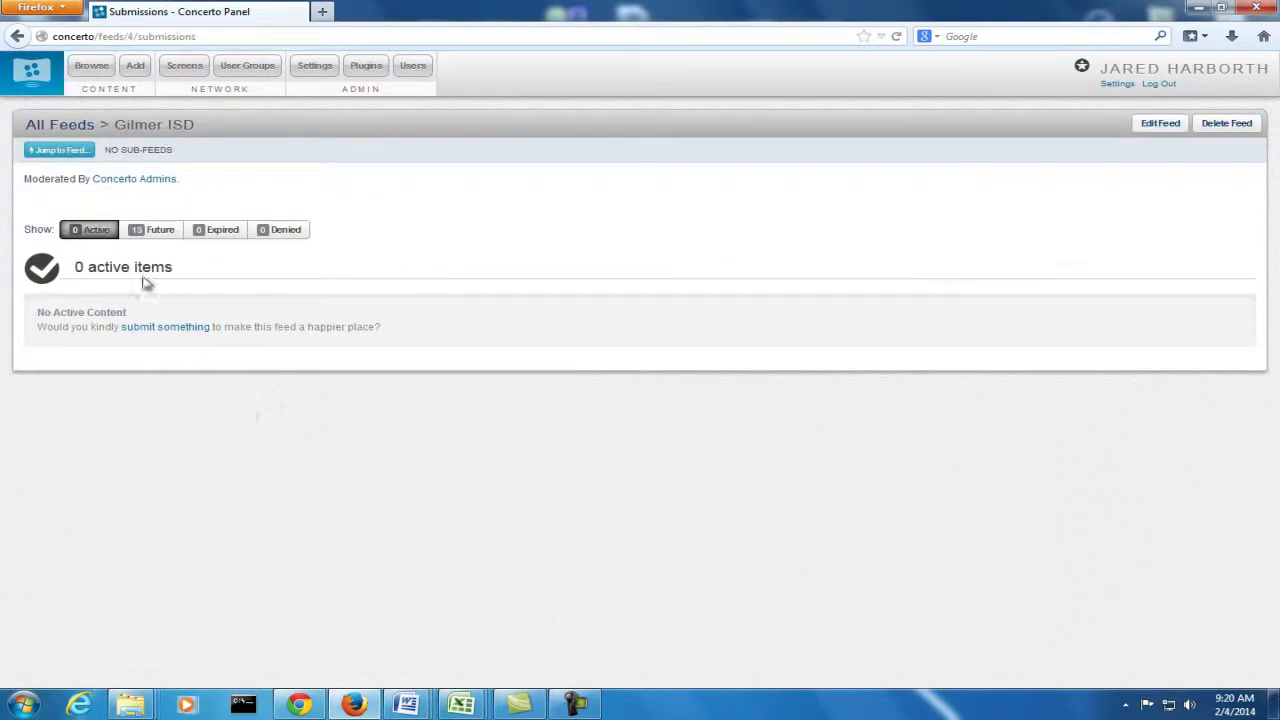
{"action": "left_click", "coordinate": [161, 238]}
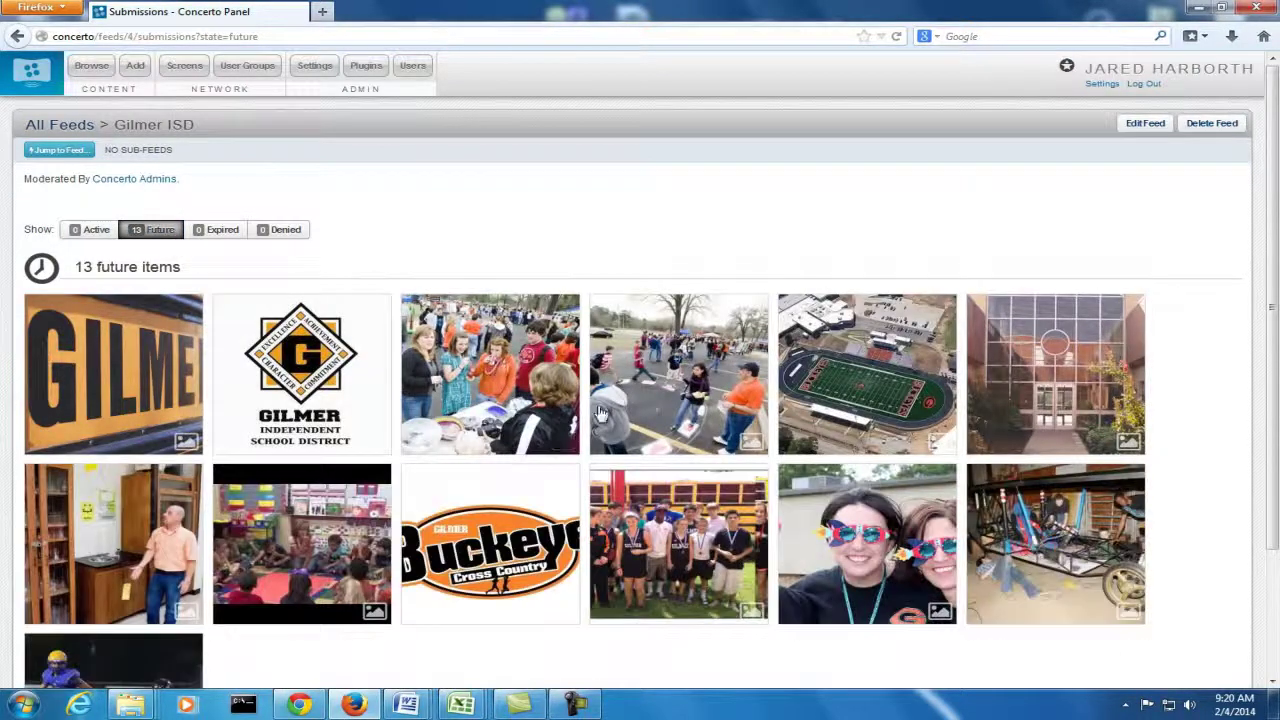
{"action": "scroll", "coordinate": [639, 441], "scroll_direction": "down", "scroll_amount": 3}
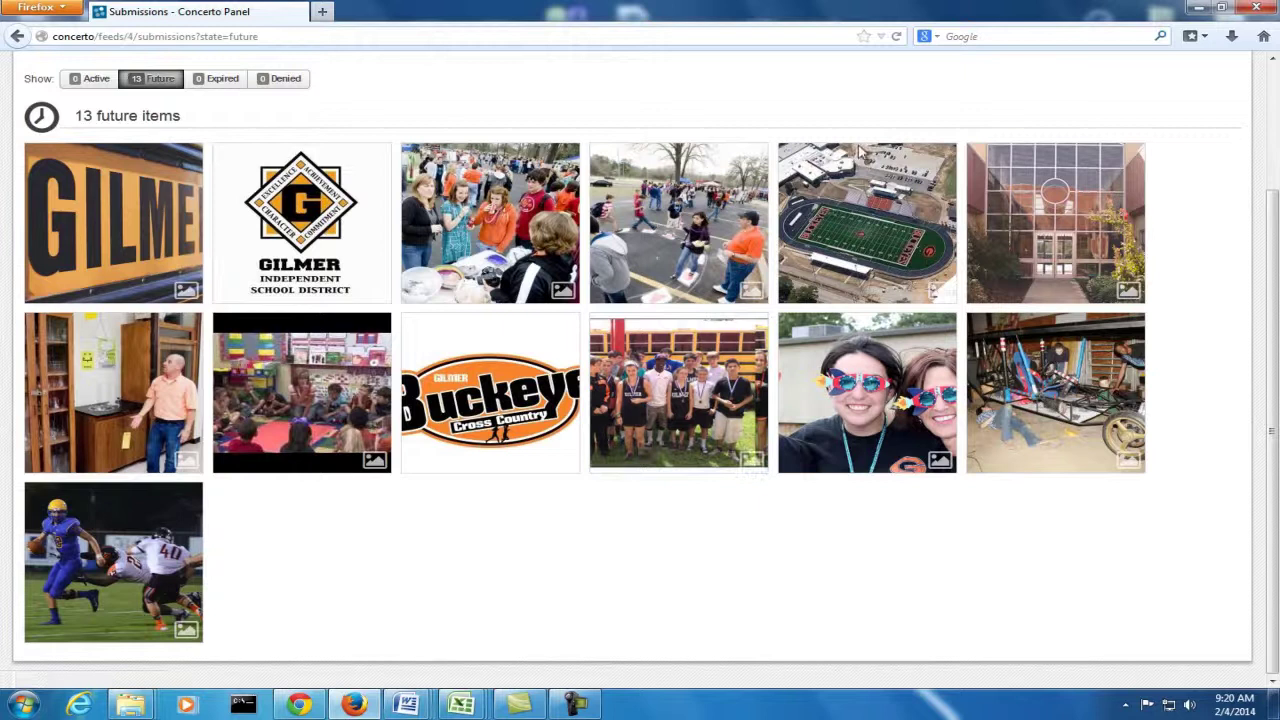